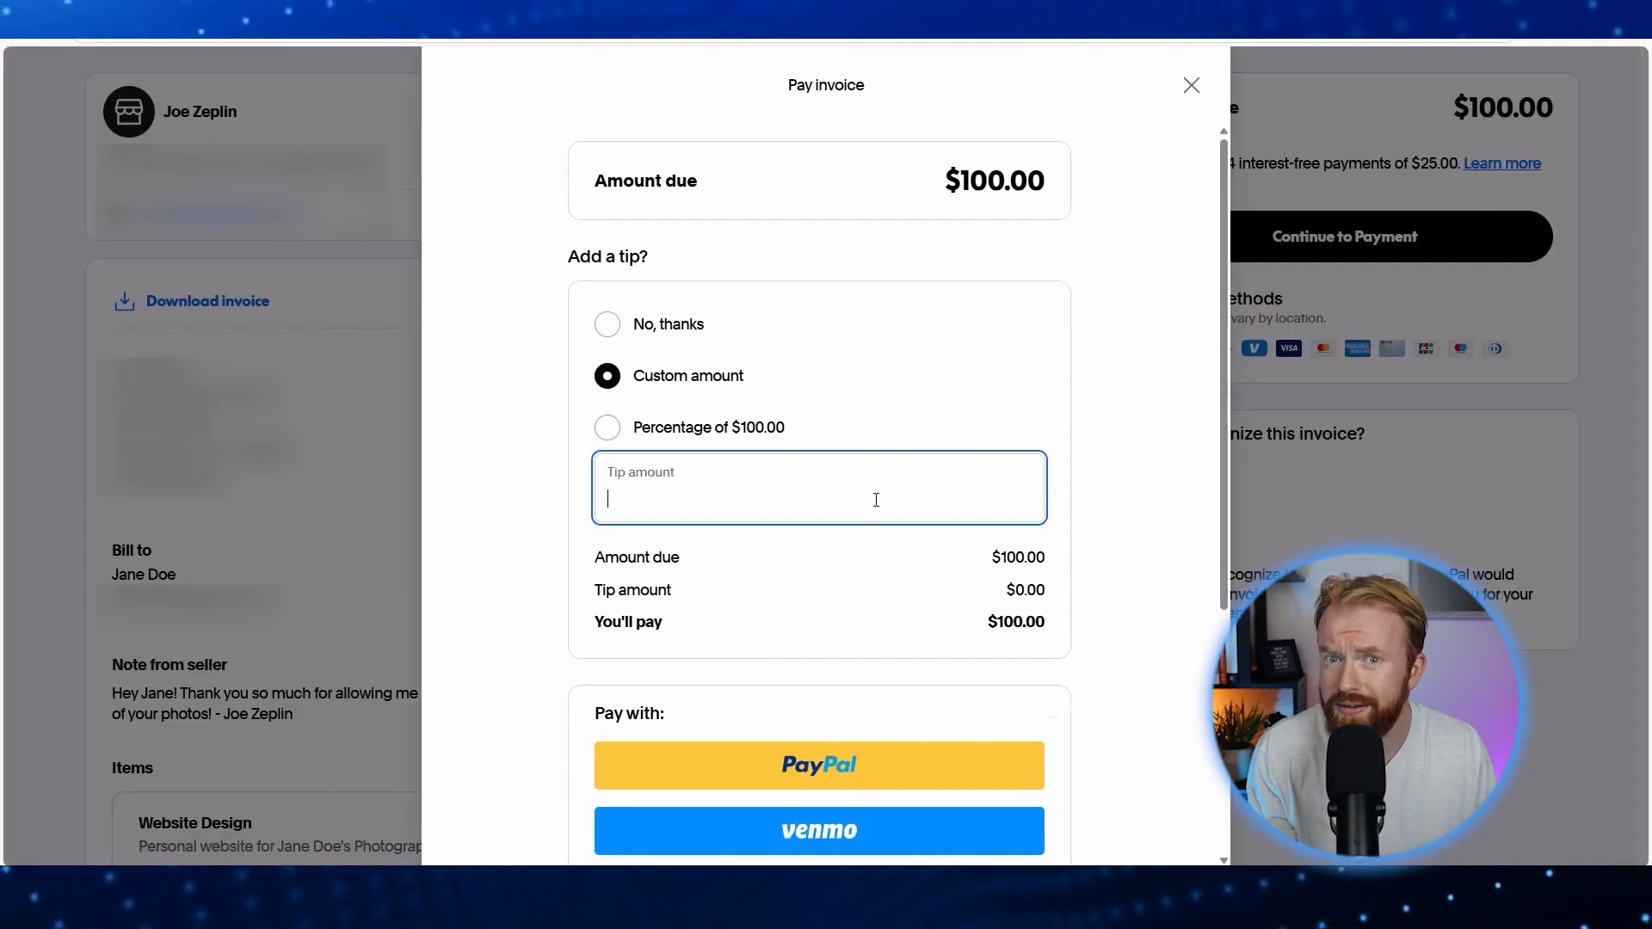
Step: Enter a custom $25 tip on the Pay invoice screen, bringing the total to $125.00
text(25)
drag(987, 654, 1045, 650)
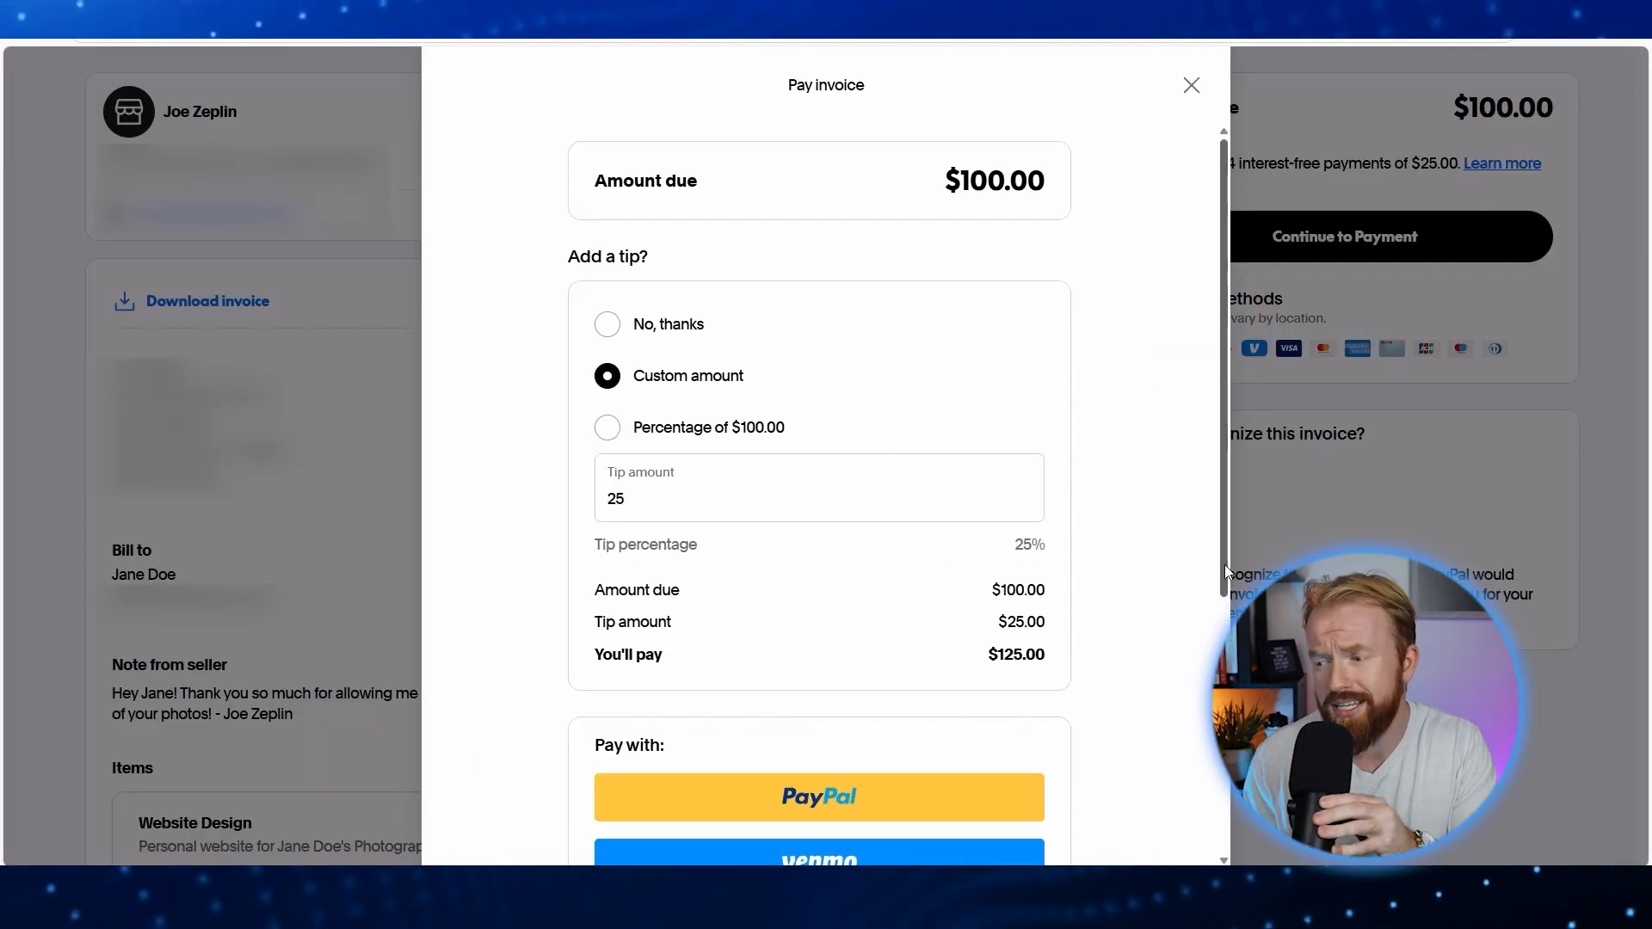
scroll(848, 417, down, 5)
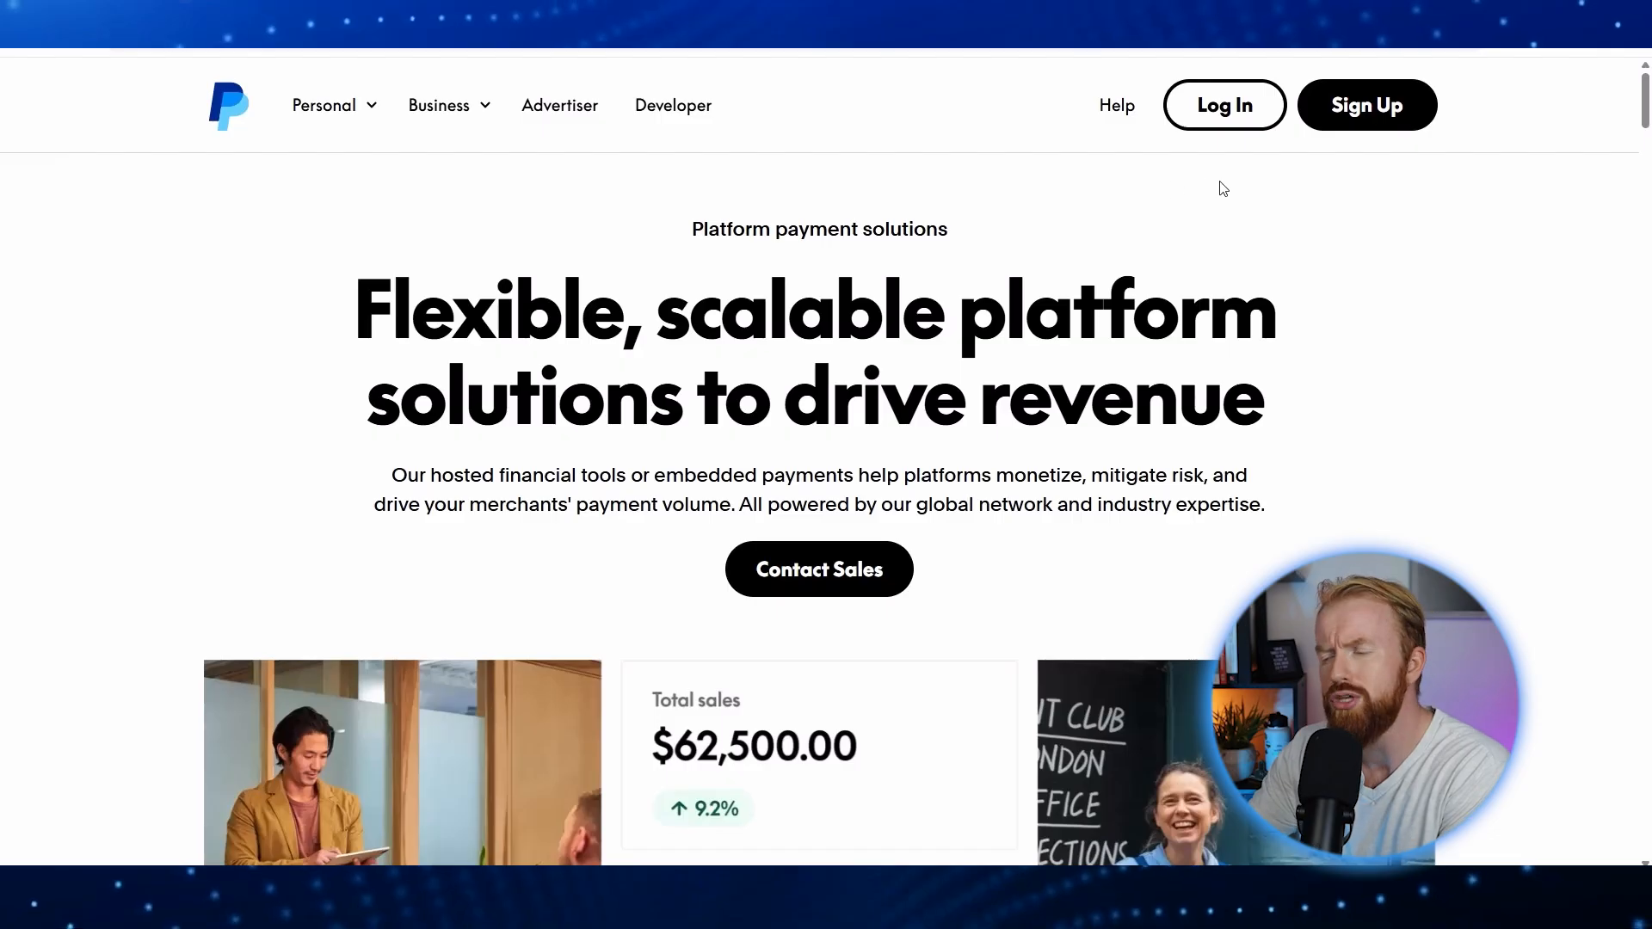
Step: Start a new PayPal sign-up and choose a Business account
click(1365, 126)
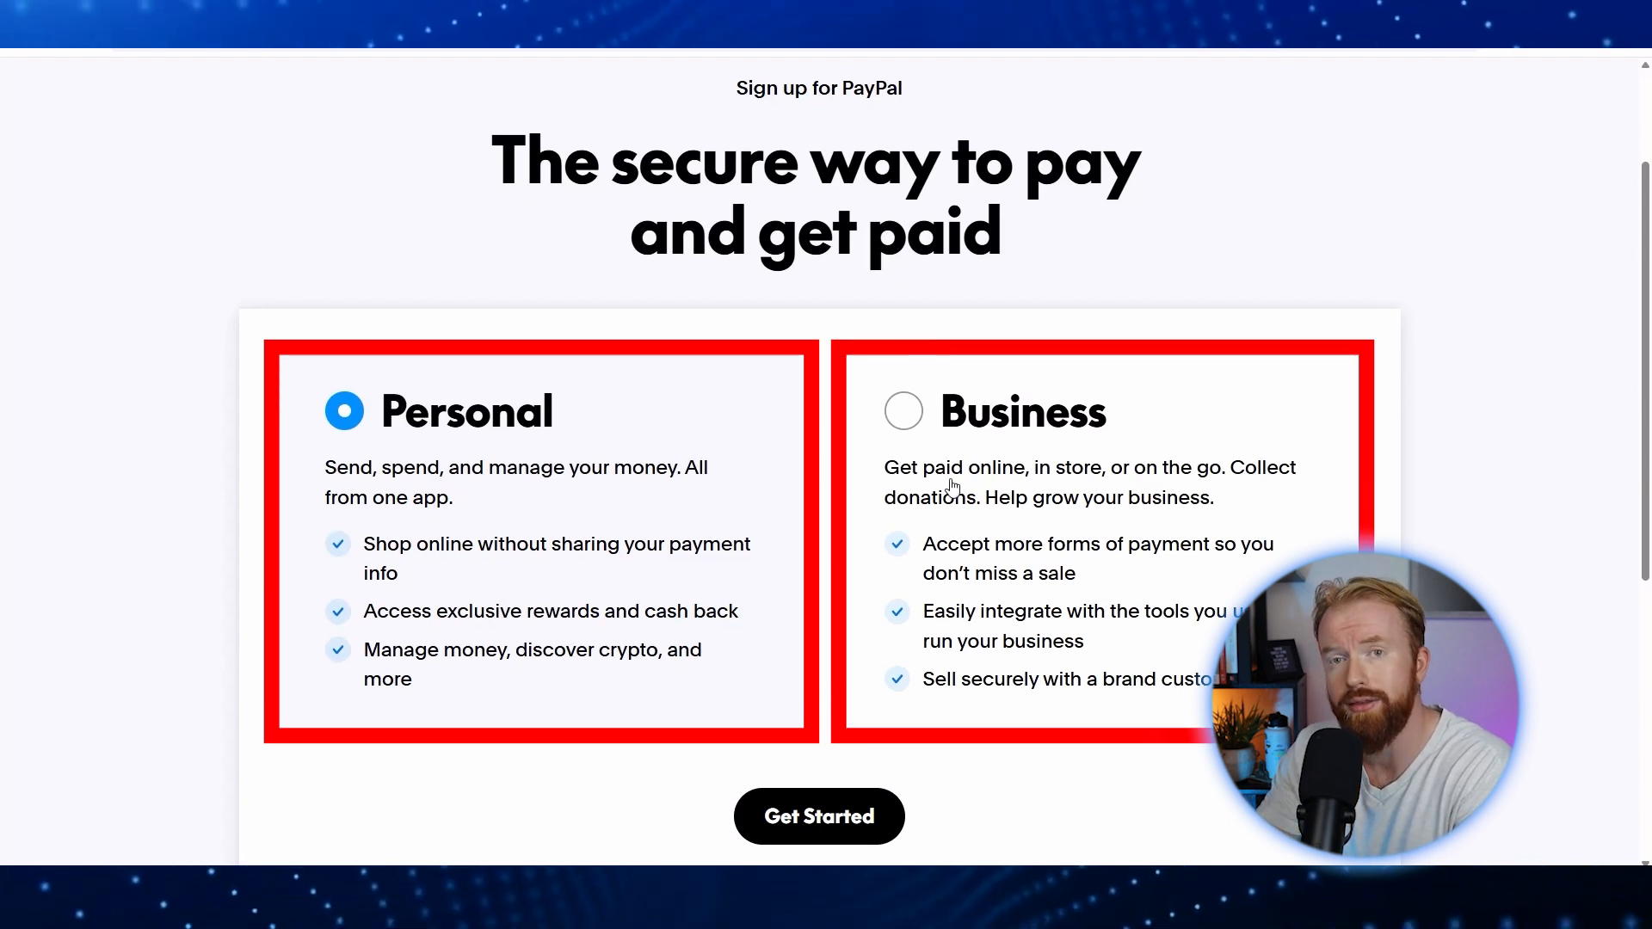
click(912, 424)
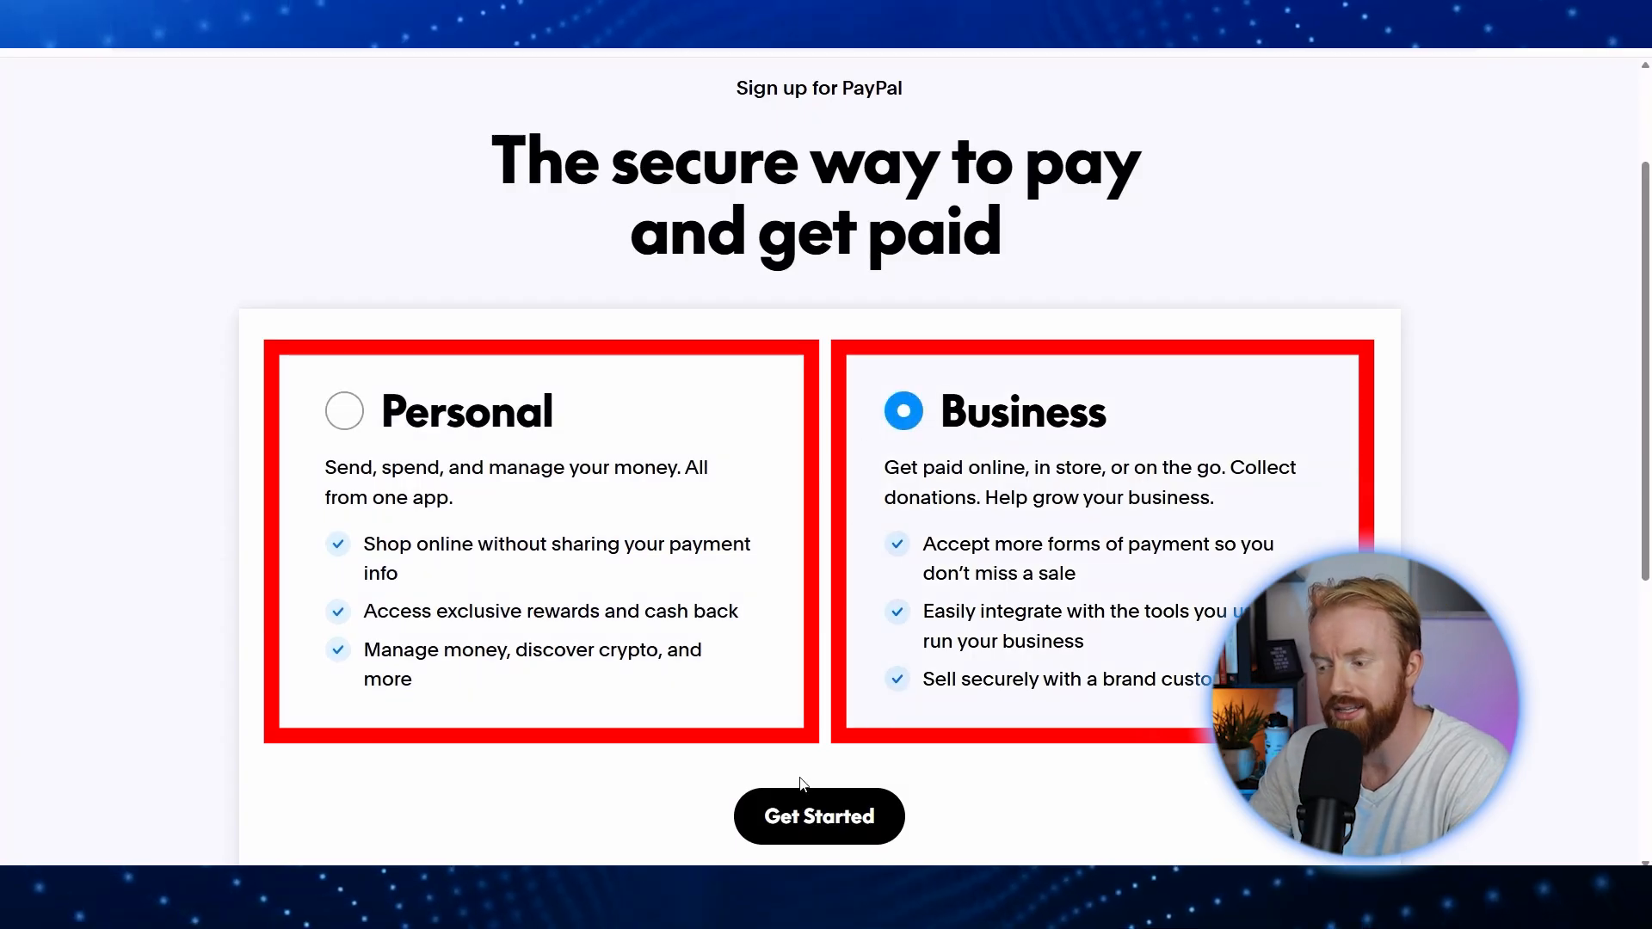
click(816, 814)
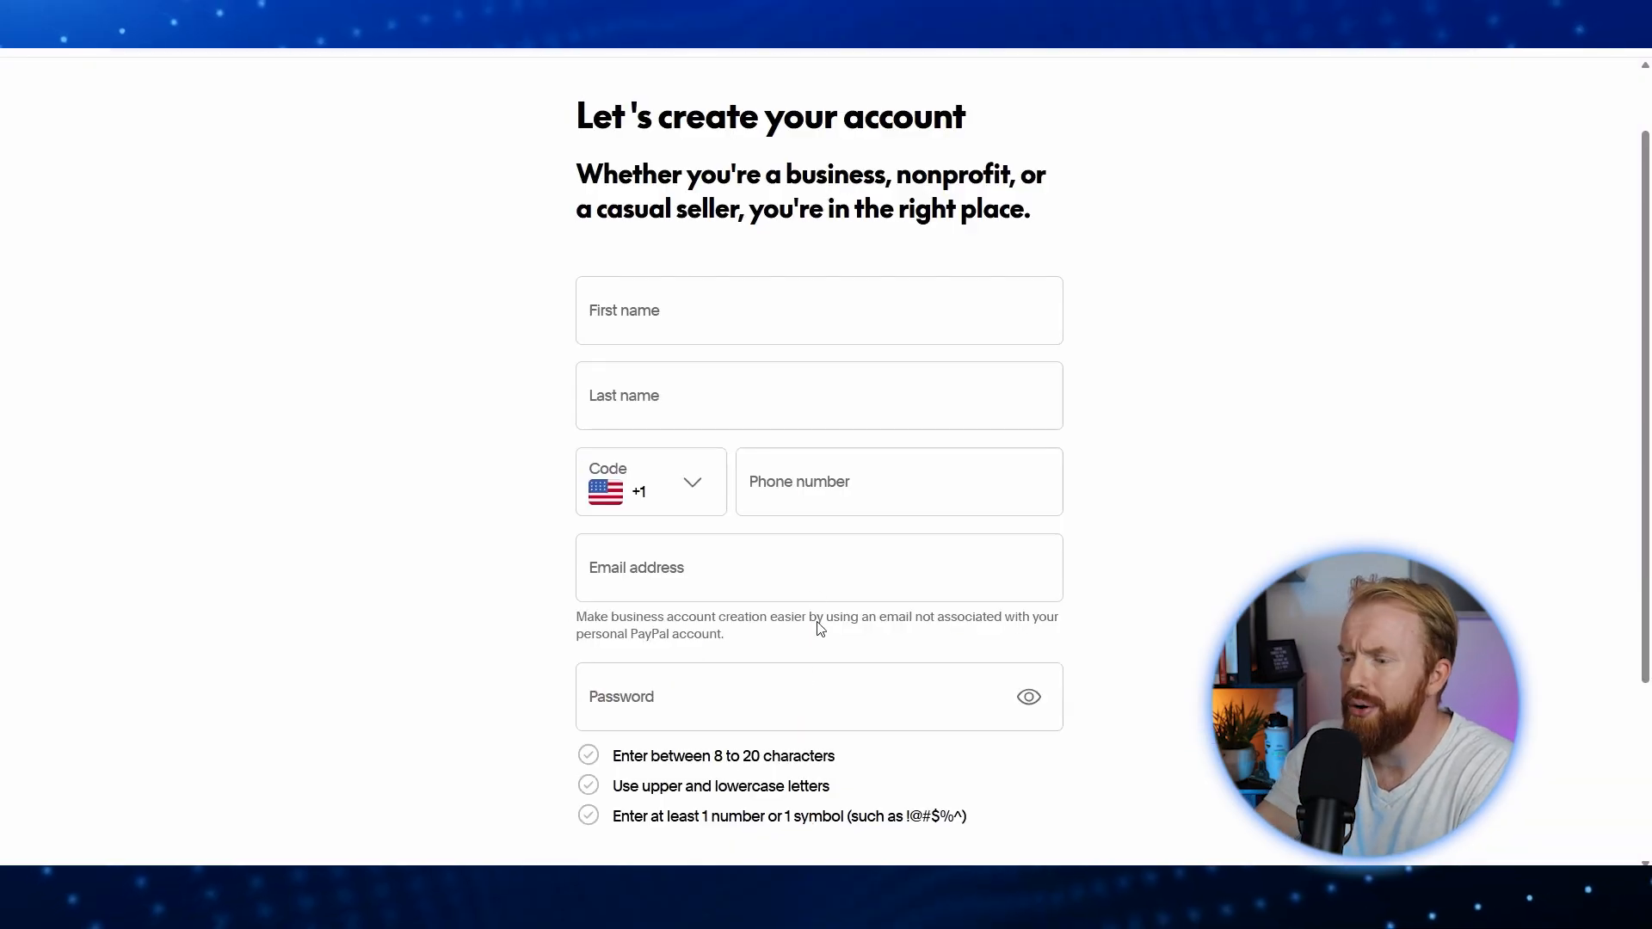
Step: Fill in the owner's first and last name, phone, e-mail and password, then agree and create the account
click(666, 318)
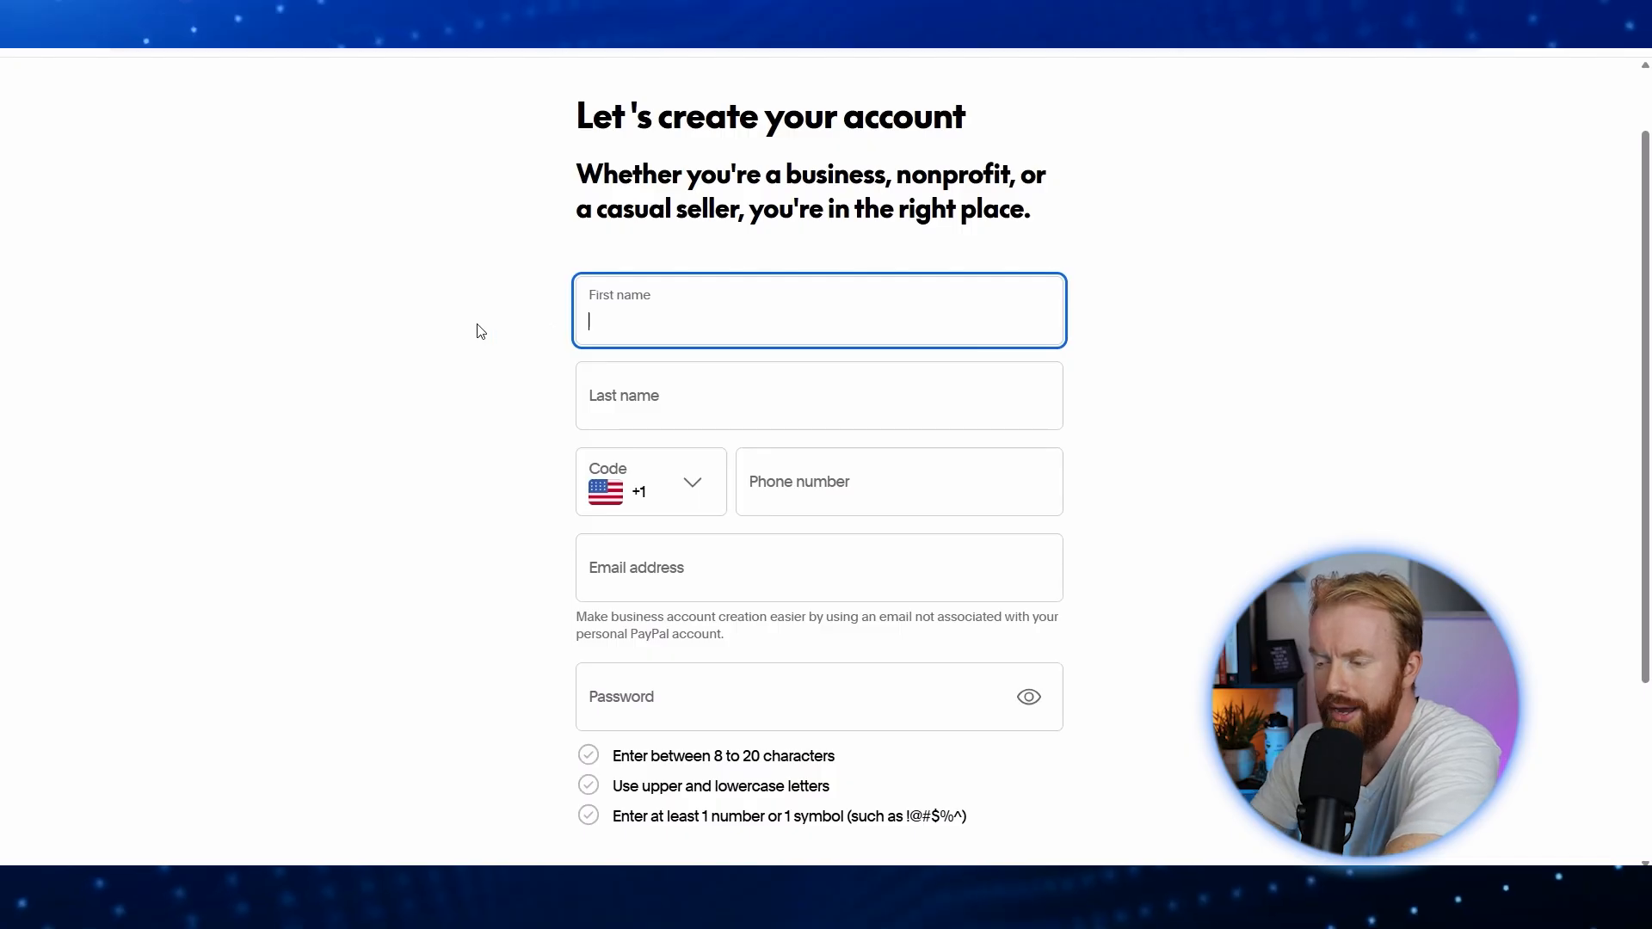
key(Tab)
key(Tab)
key(Tab)
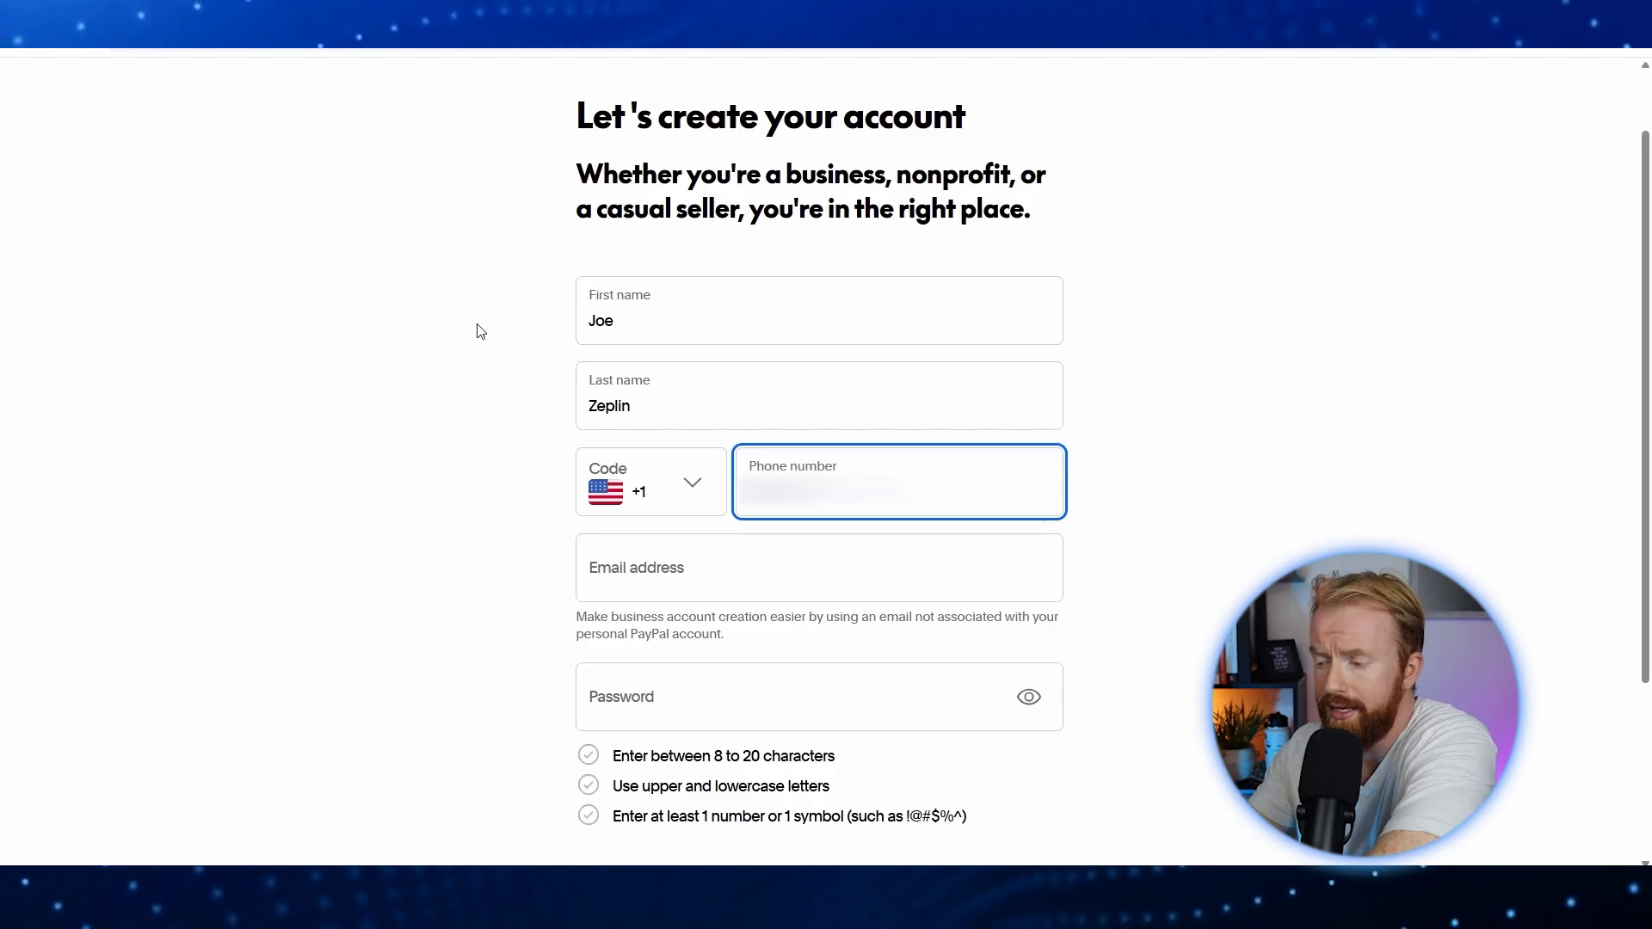
key(Tab)
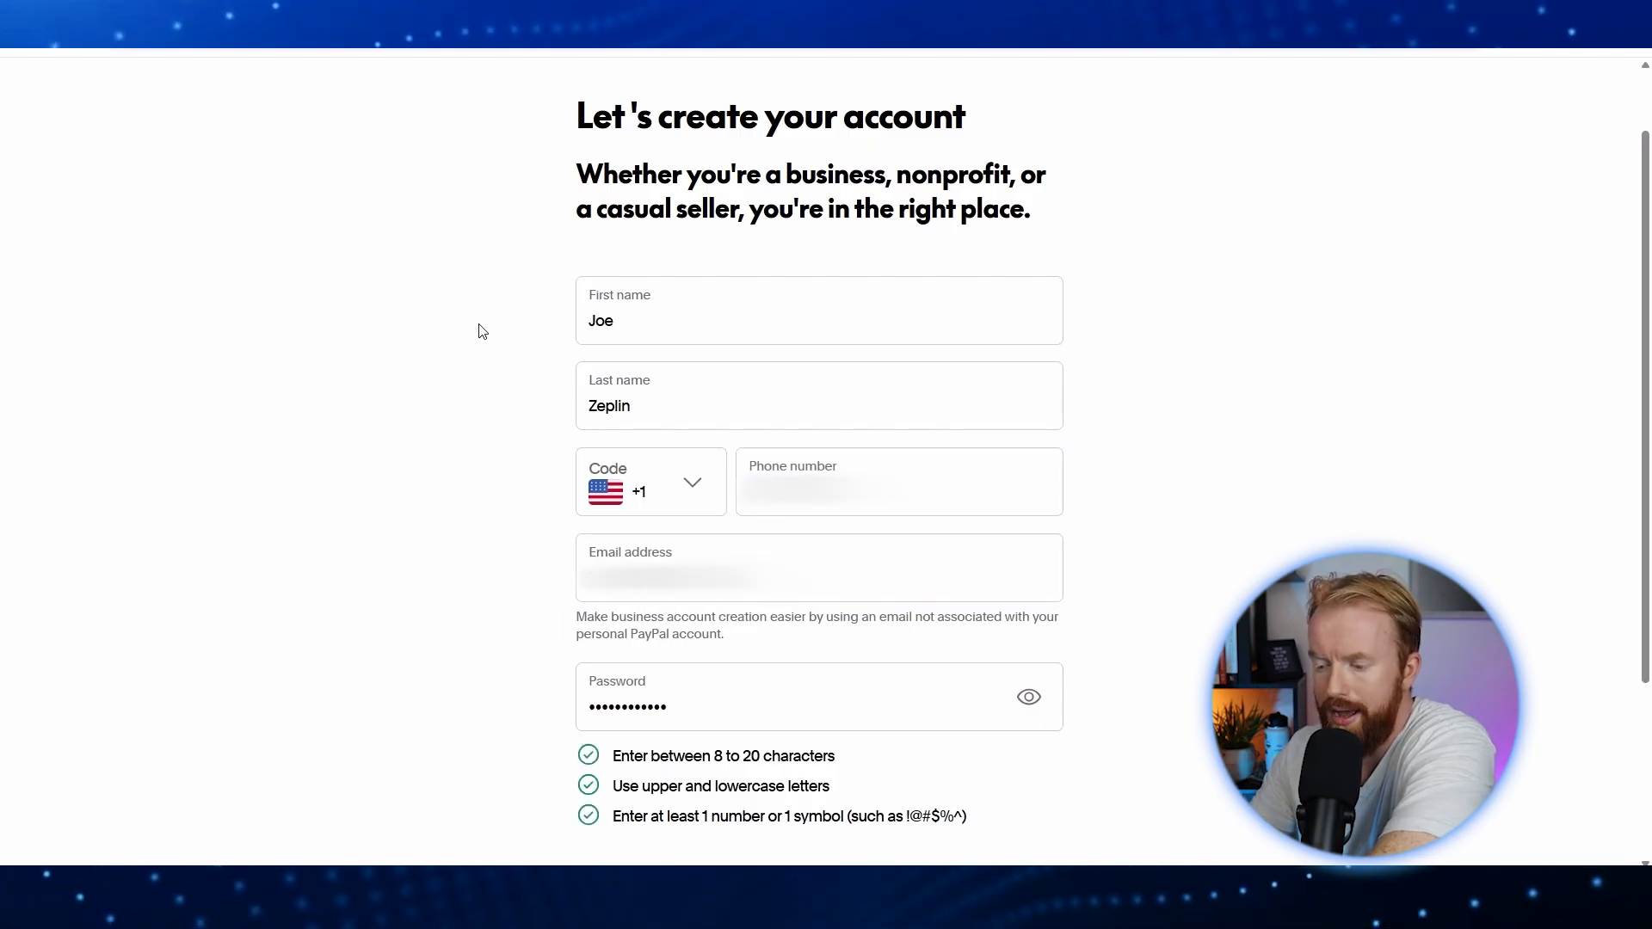
scroll(481, 332, down, 2)
click(826, 789)
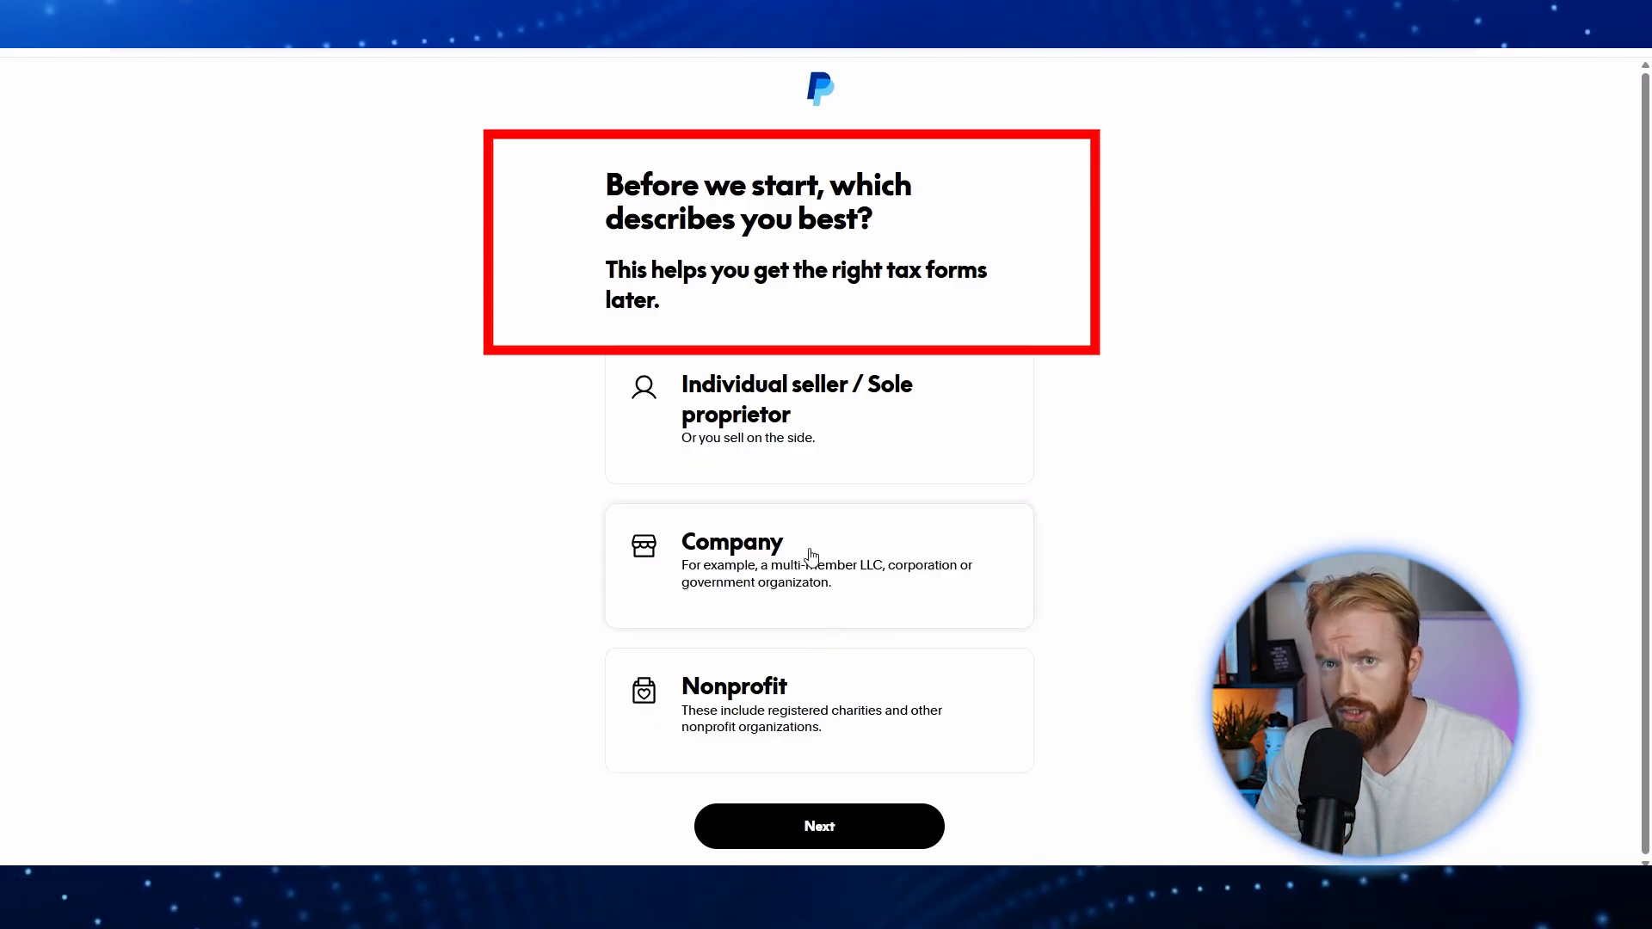
Step: Register as an individual seller with Sole Proprietorship as the business type and continue
click(819, 427)
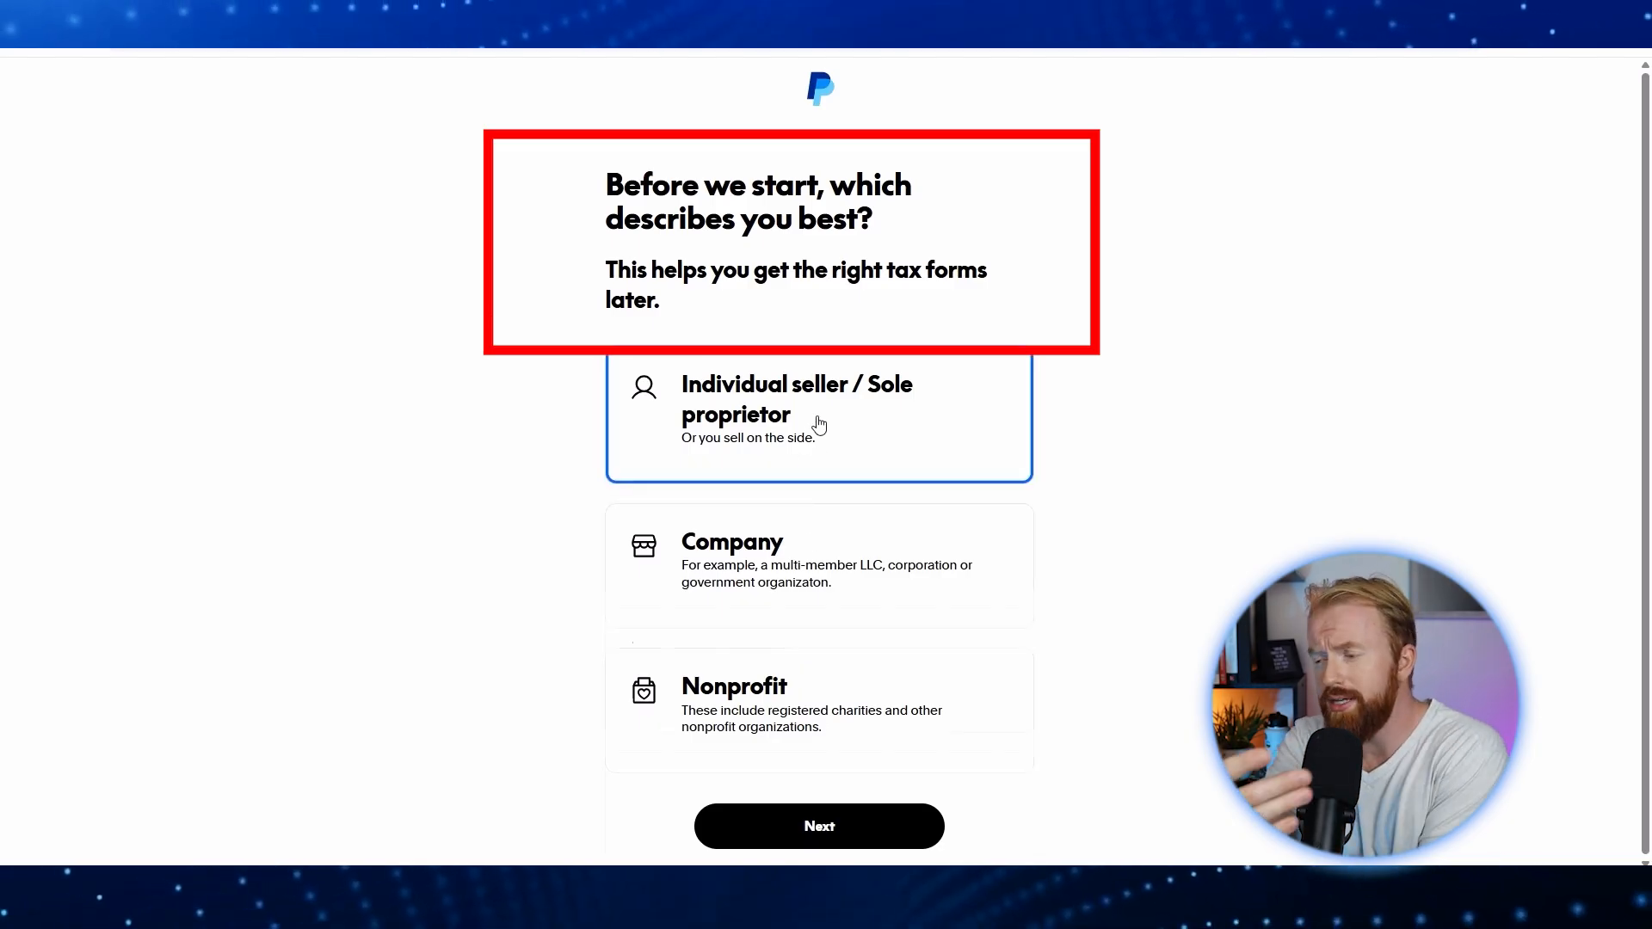
click(968, 529)
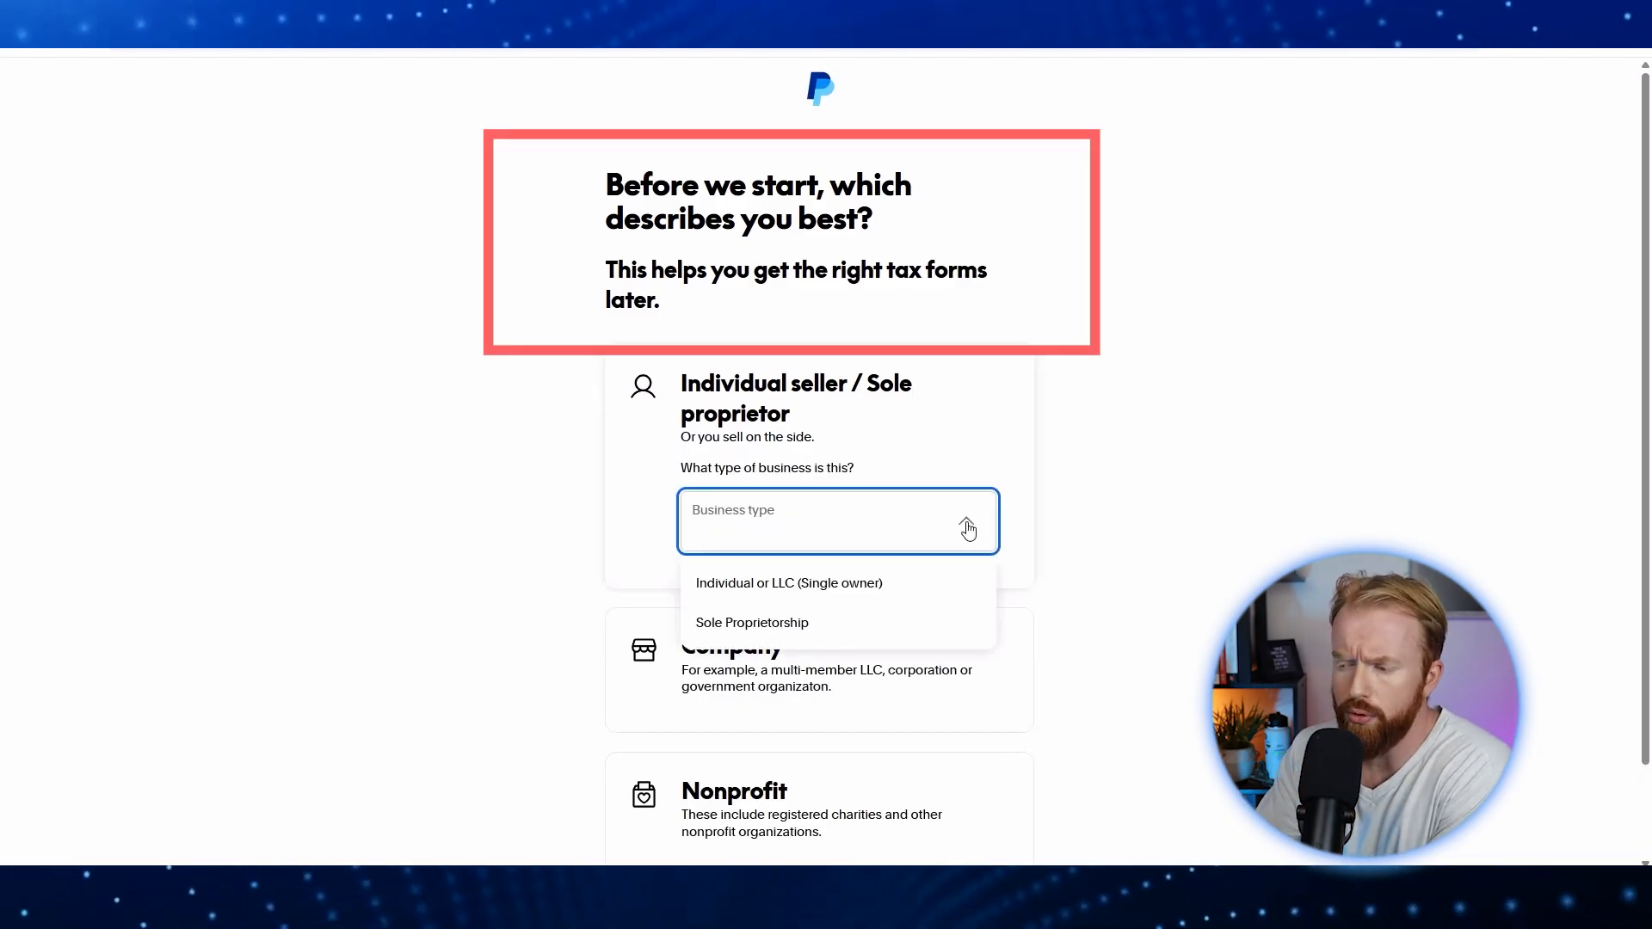
click(819, 625)
scroll(819, 693, down, 1)
click(822, 848)
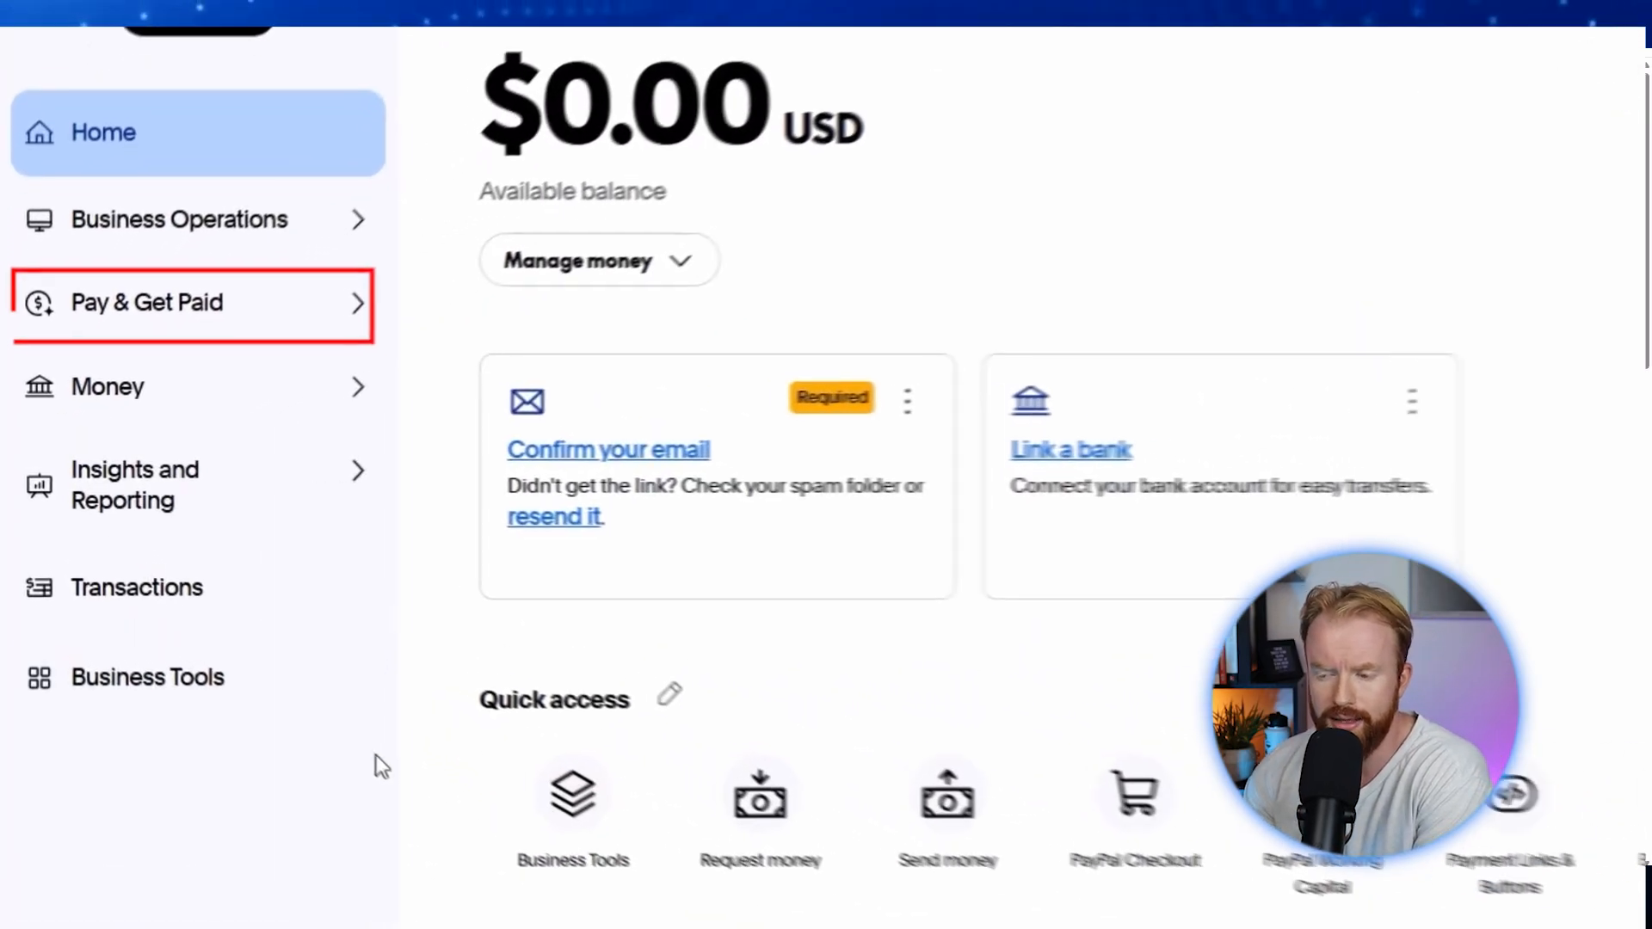
Step: Start an invoice under Invoicing and add a new customer with their full name and e-mail
click(334, 291)
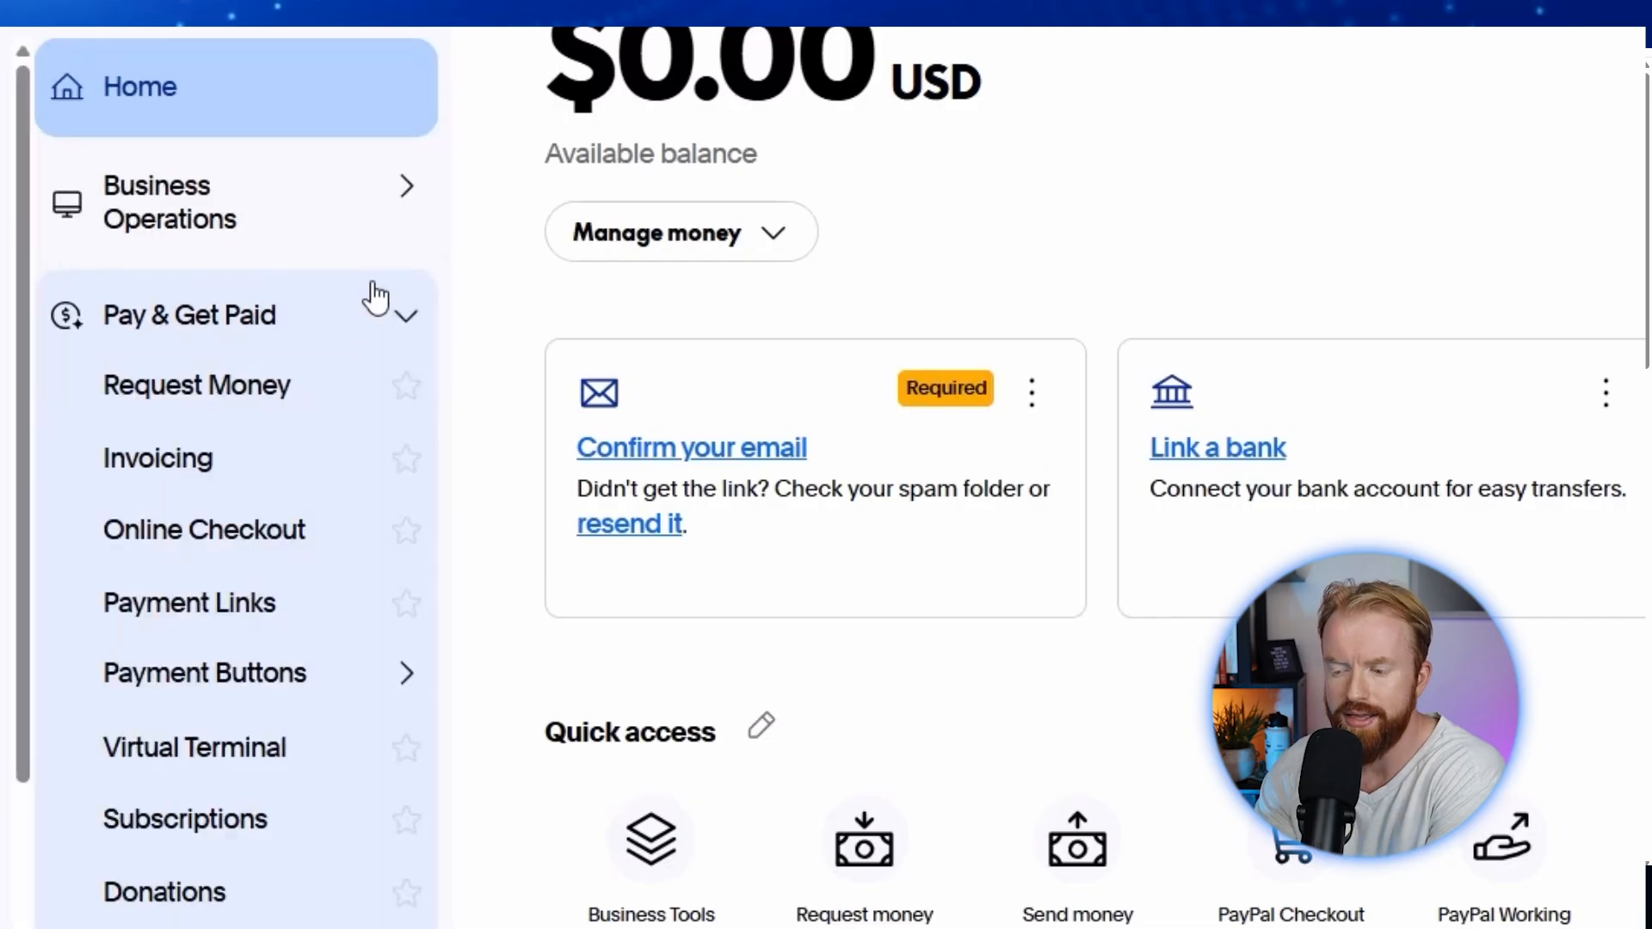
click(164, 469)
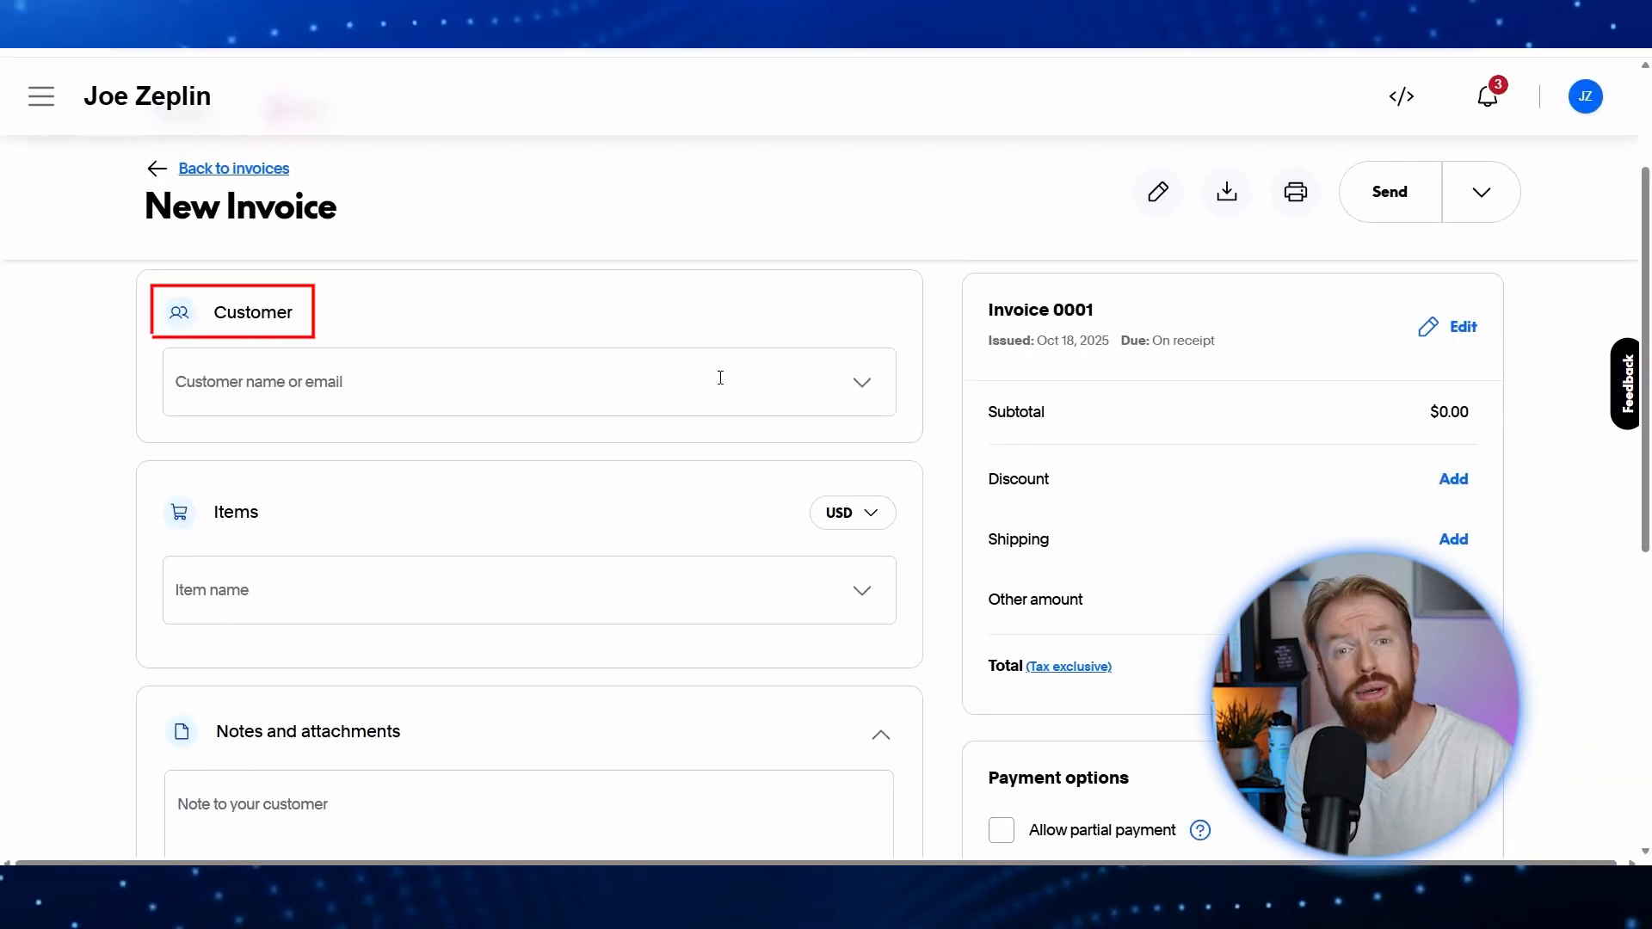
click(799, 376)
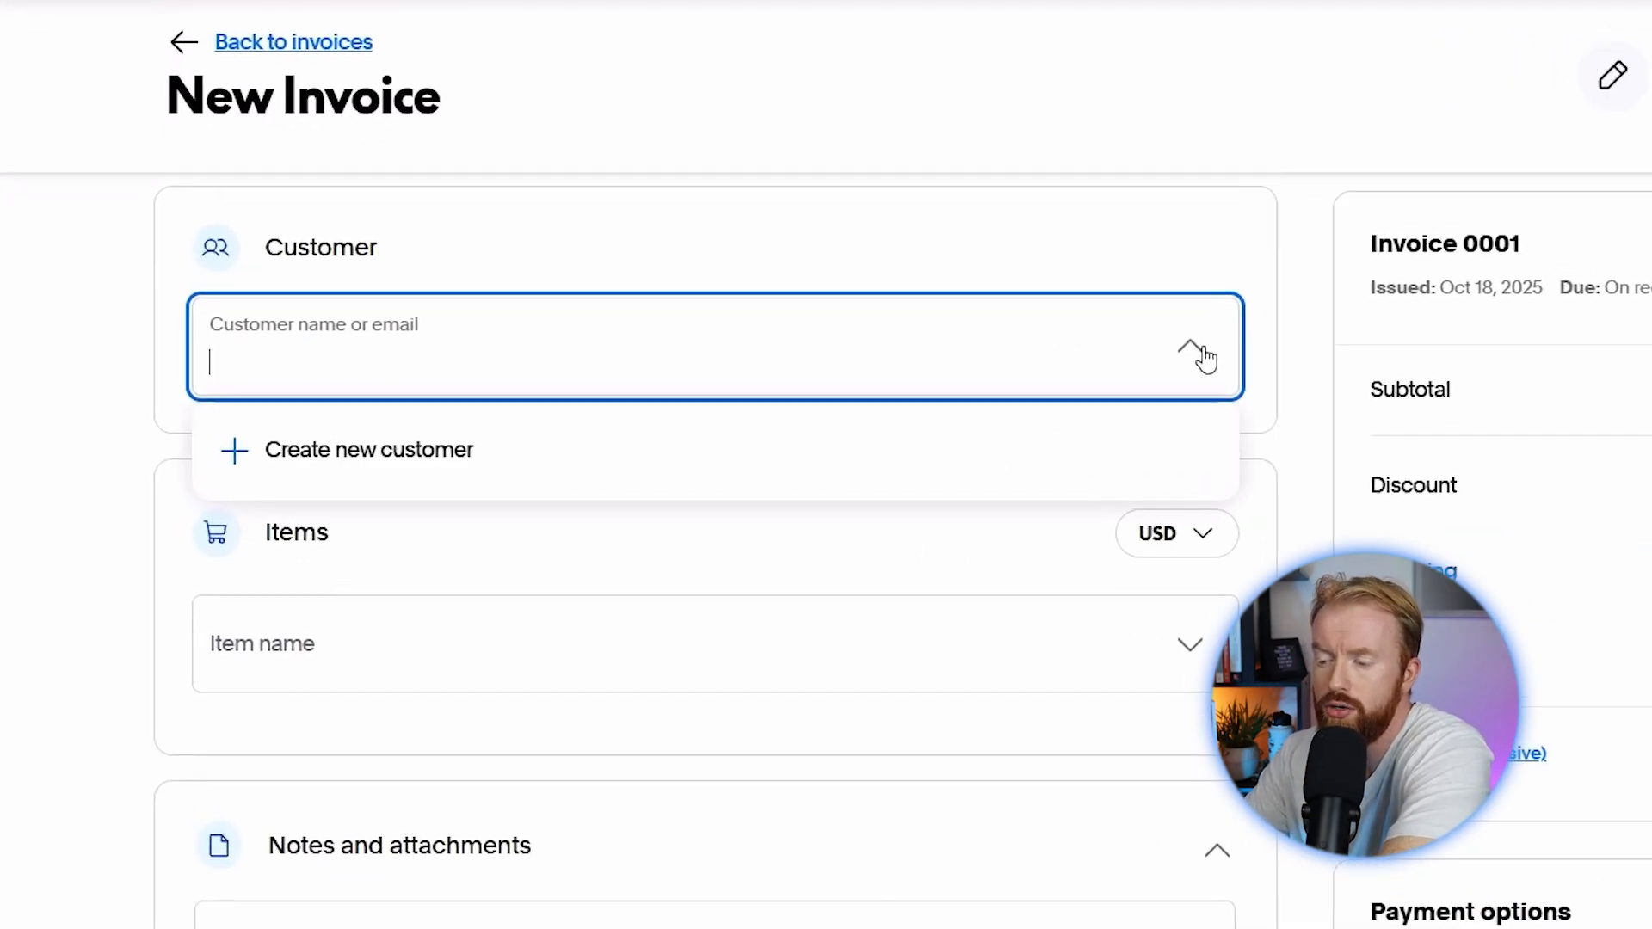
click(314, 456)
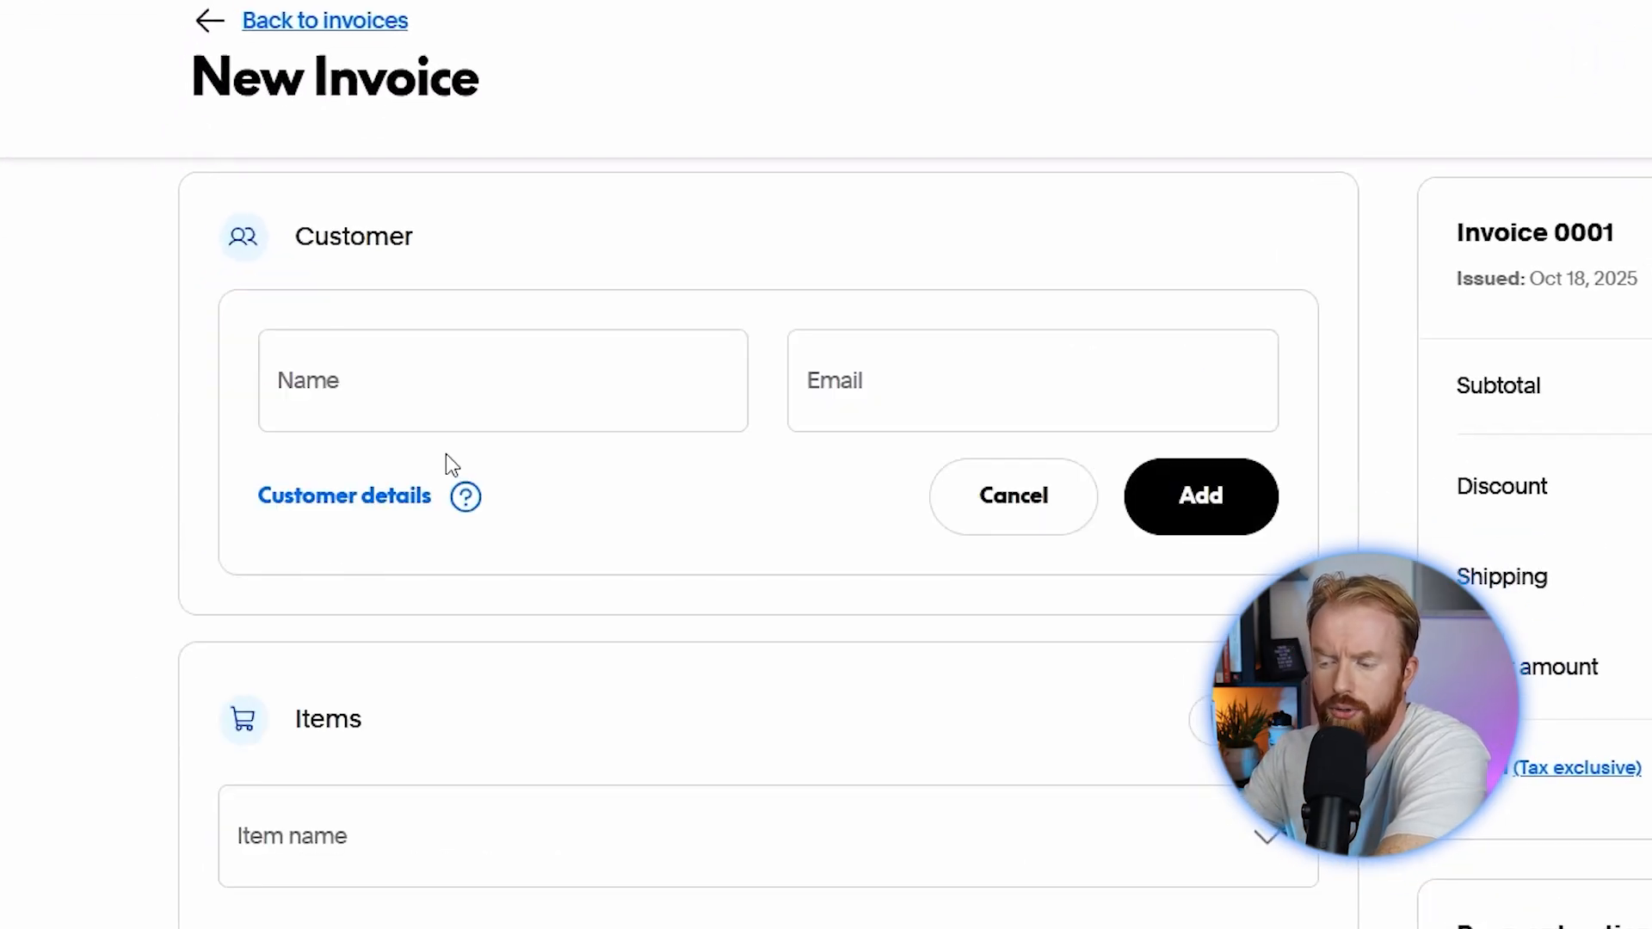
click(446, 417)
text(Jane Doe)
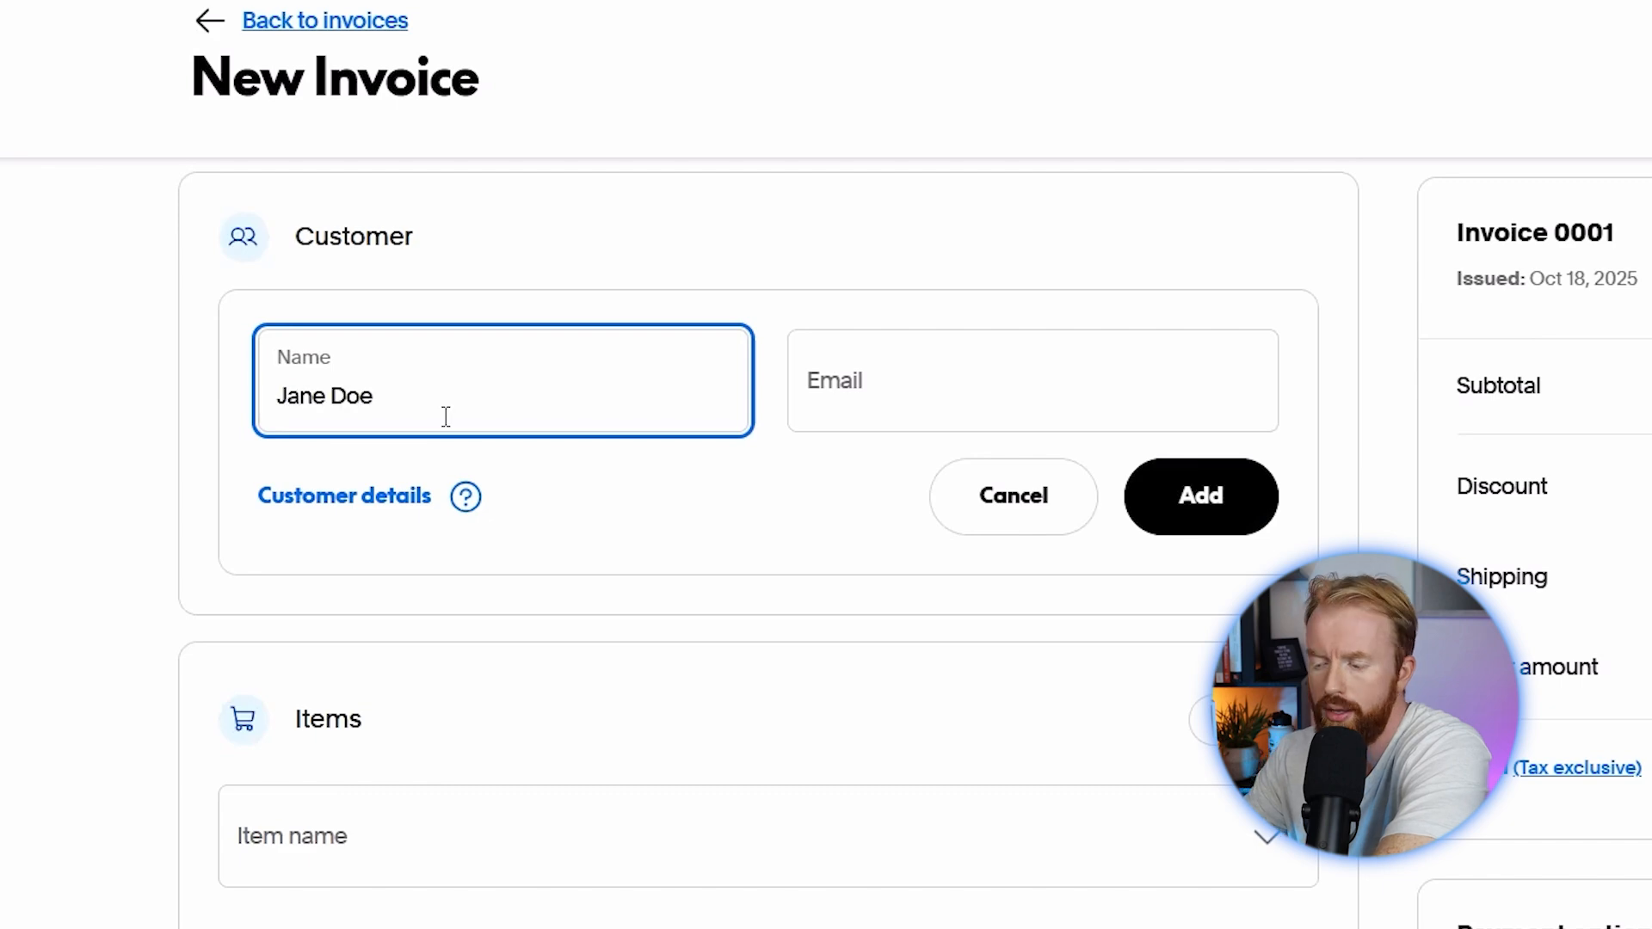
click(837, 370)
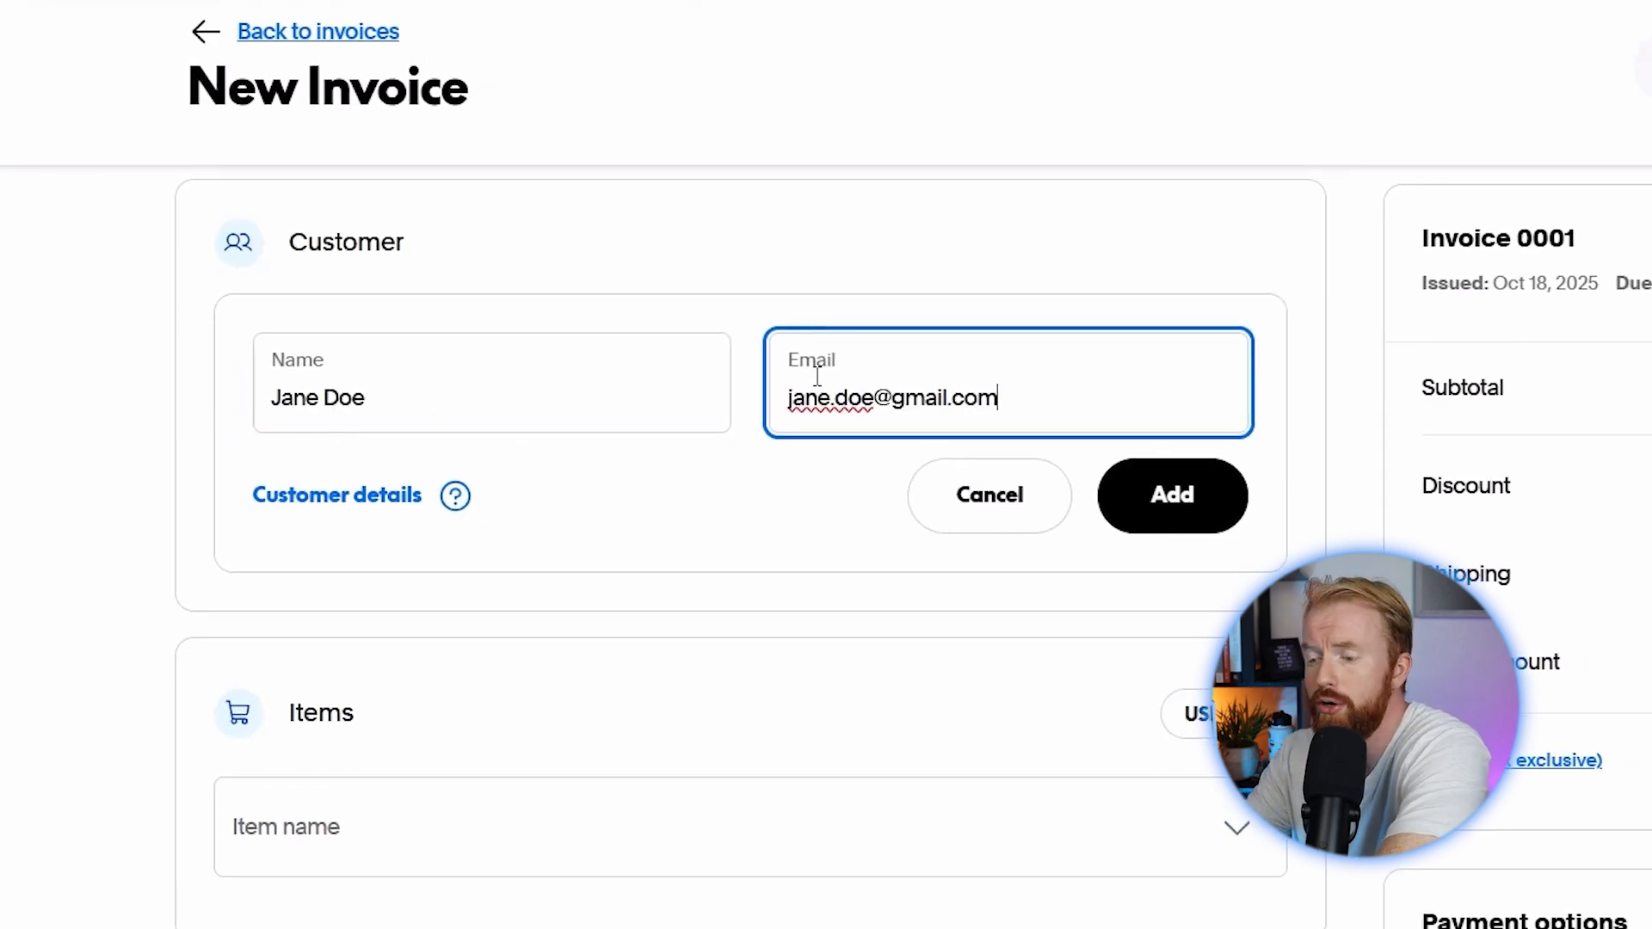
click(1202, 495)
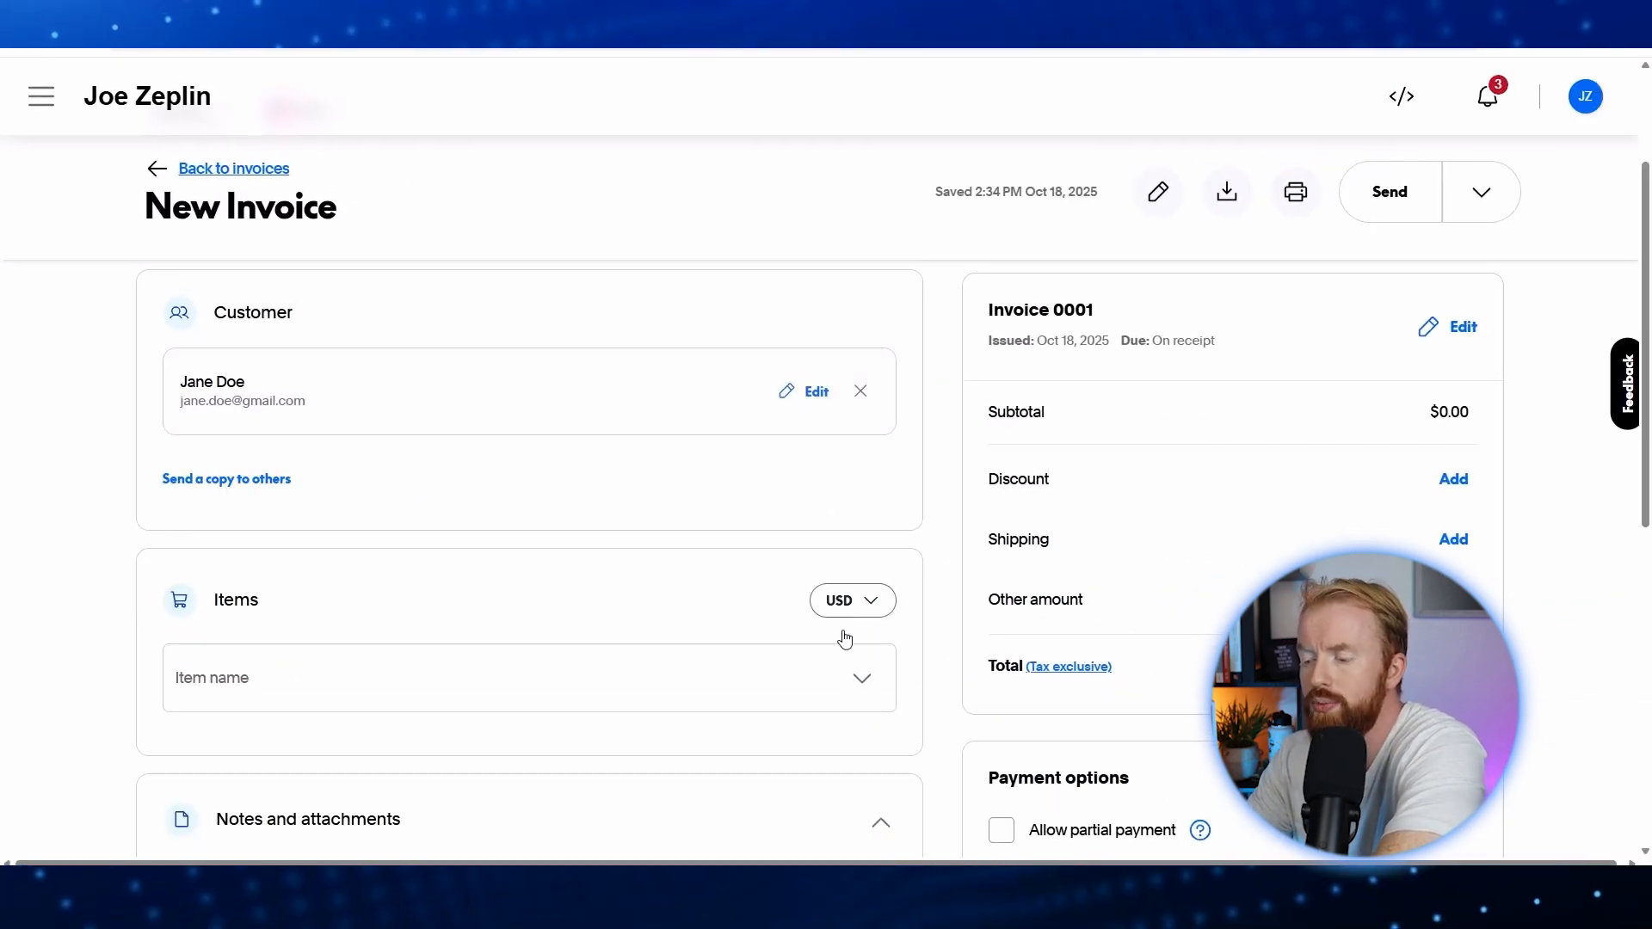
Step: Create a Website Design line item priced at $100 with a personal-website description
click(774, 680)
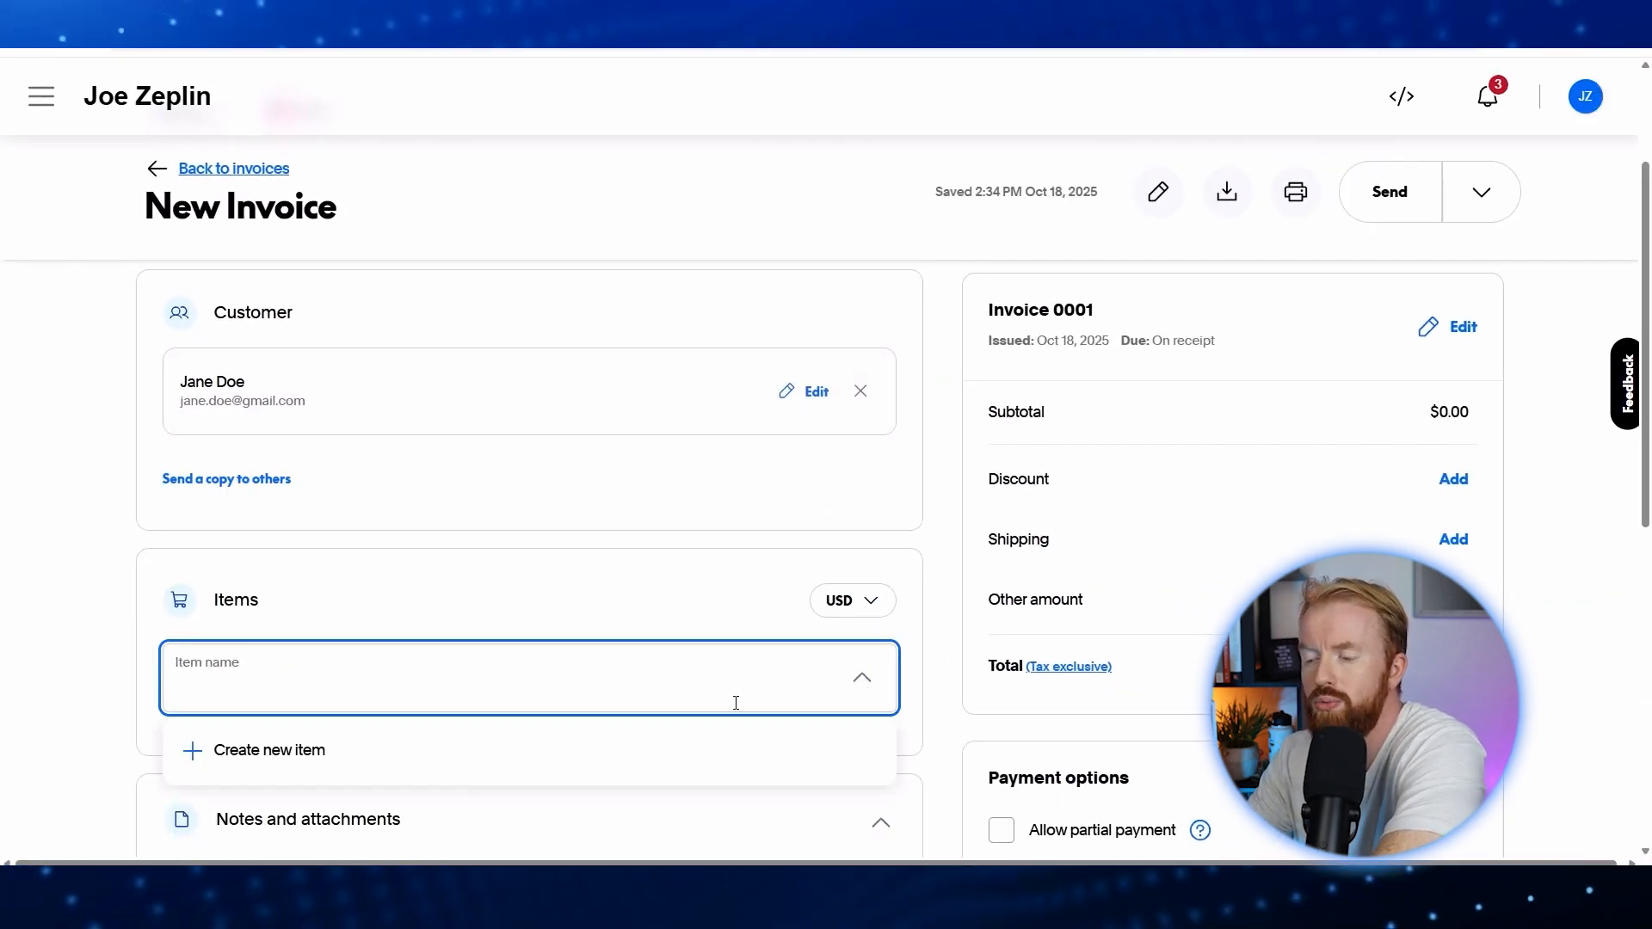
click(284, 742)
click(224, 434)
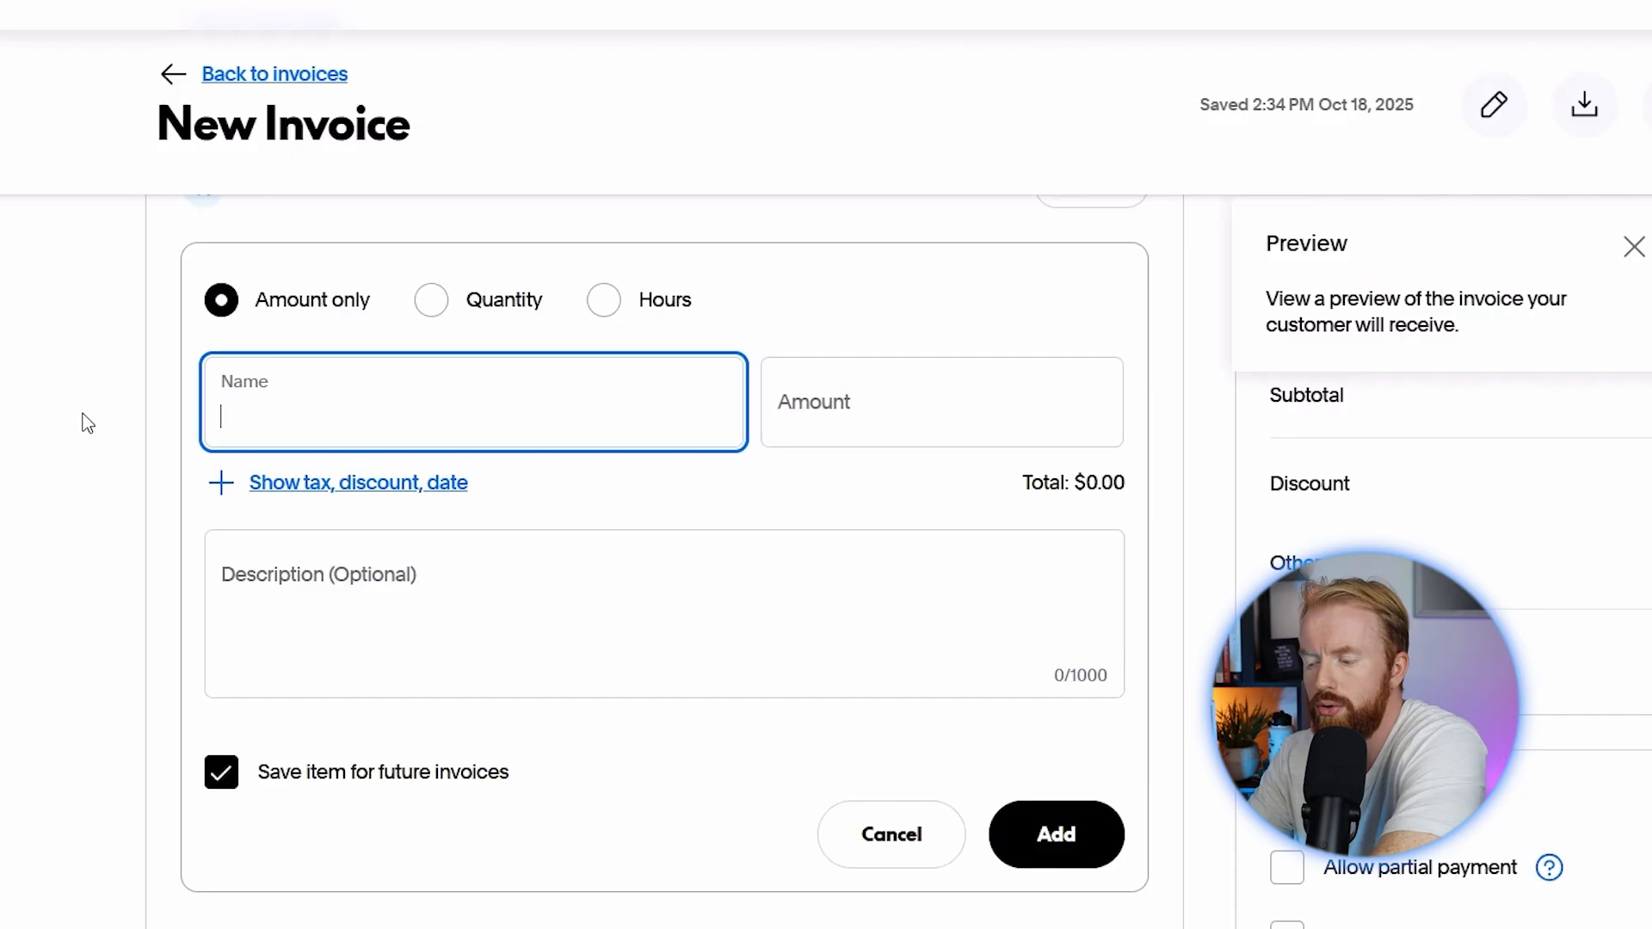
text(Website De)
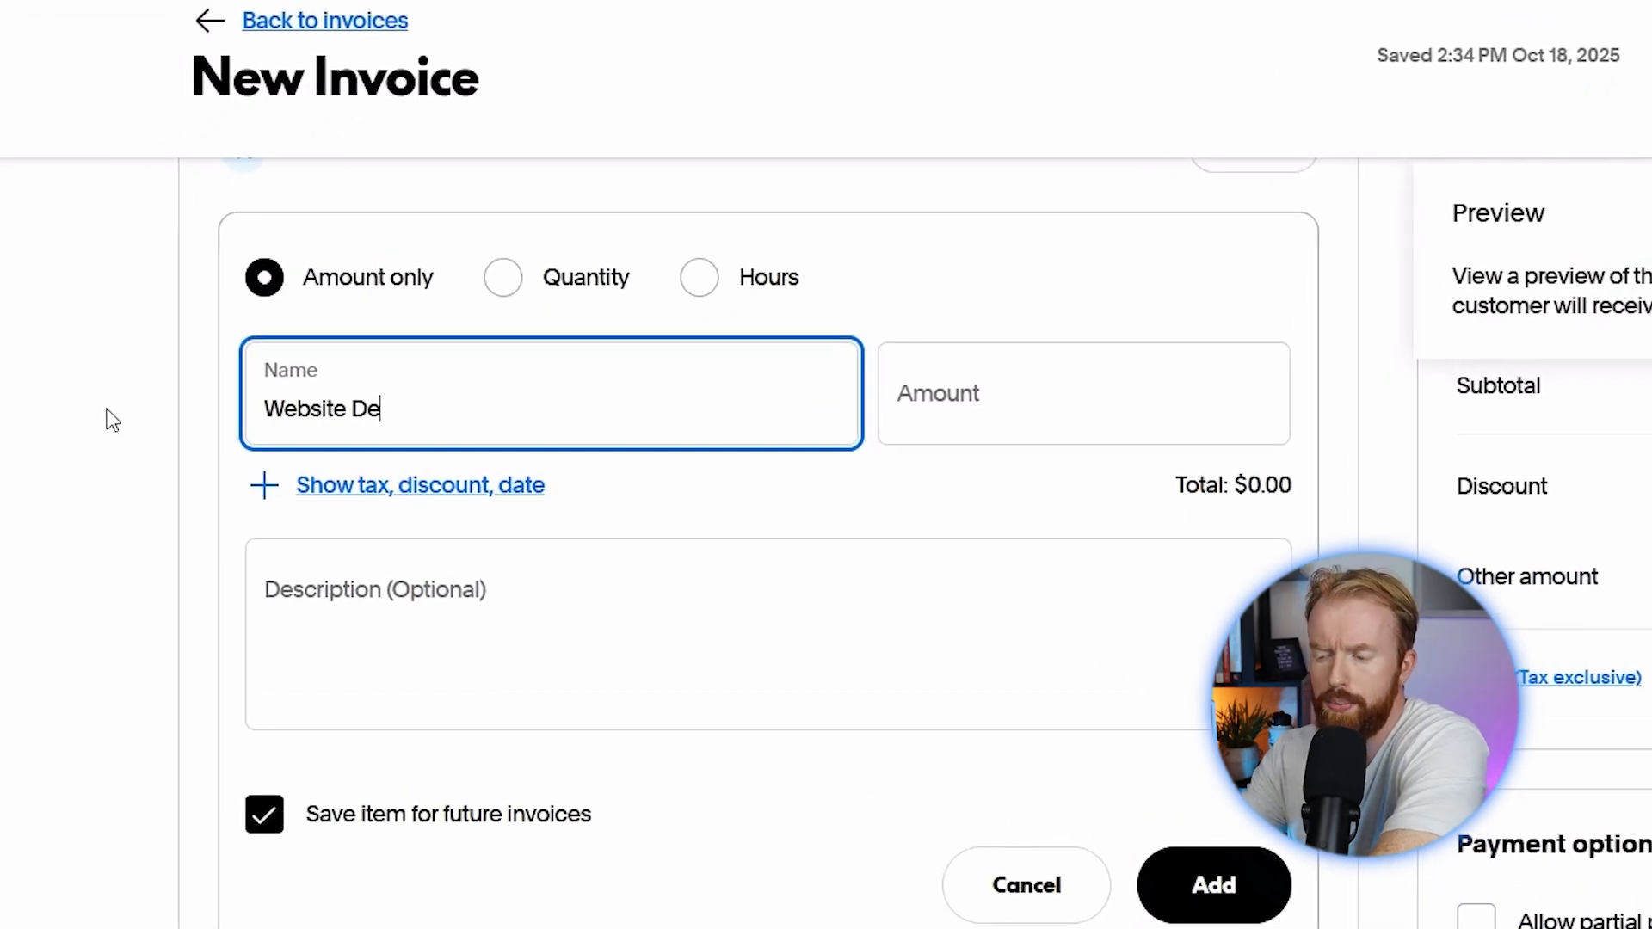
text(sign)
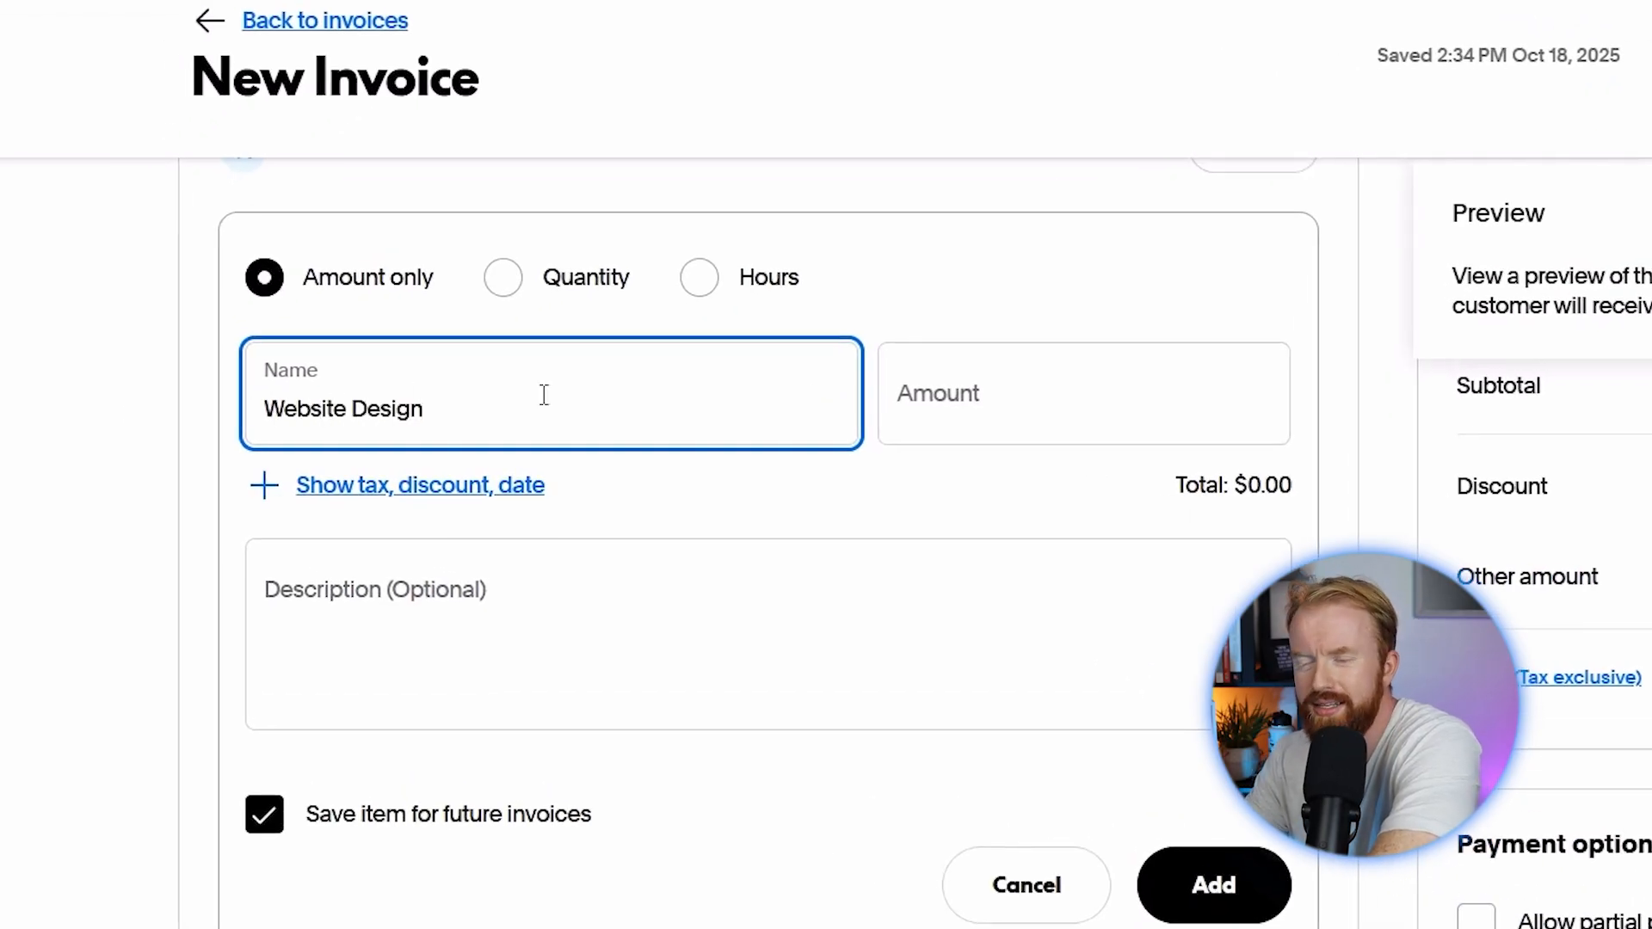
click(958, 396)
text(100)
click(733, 590)
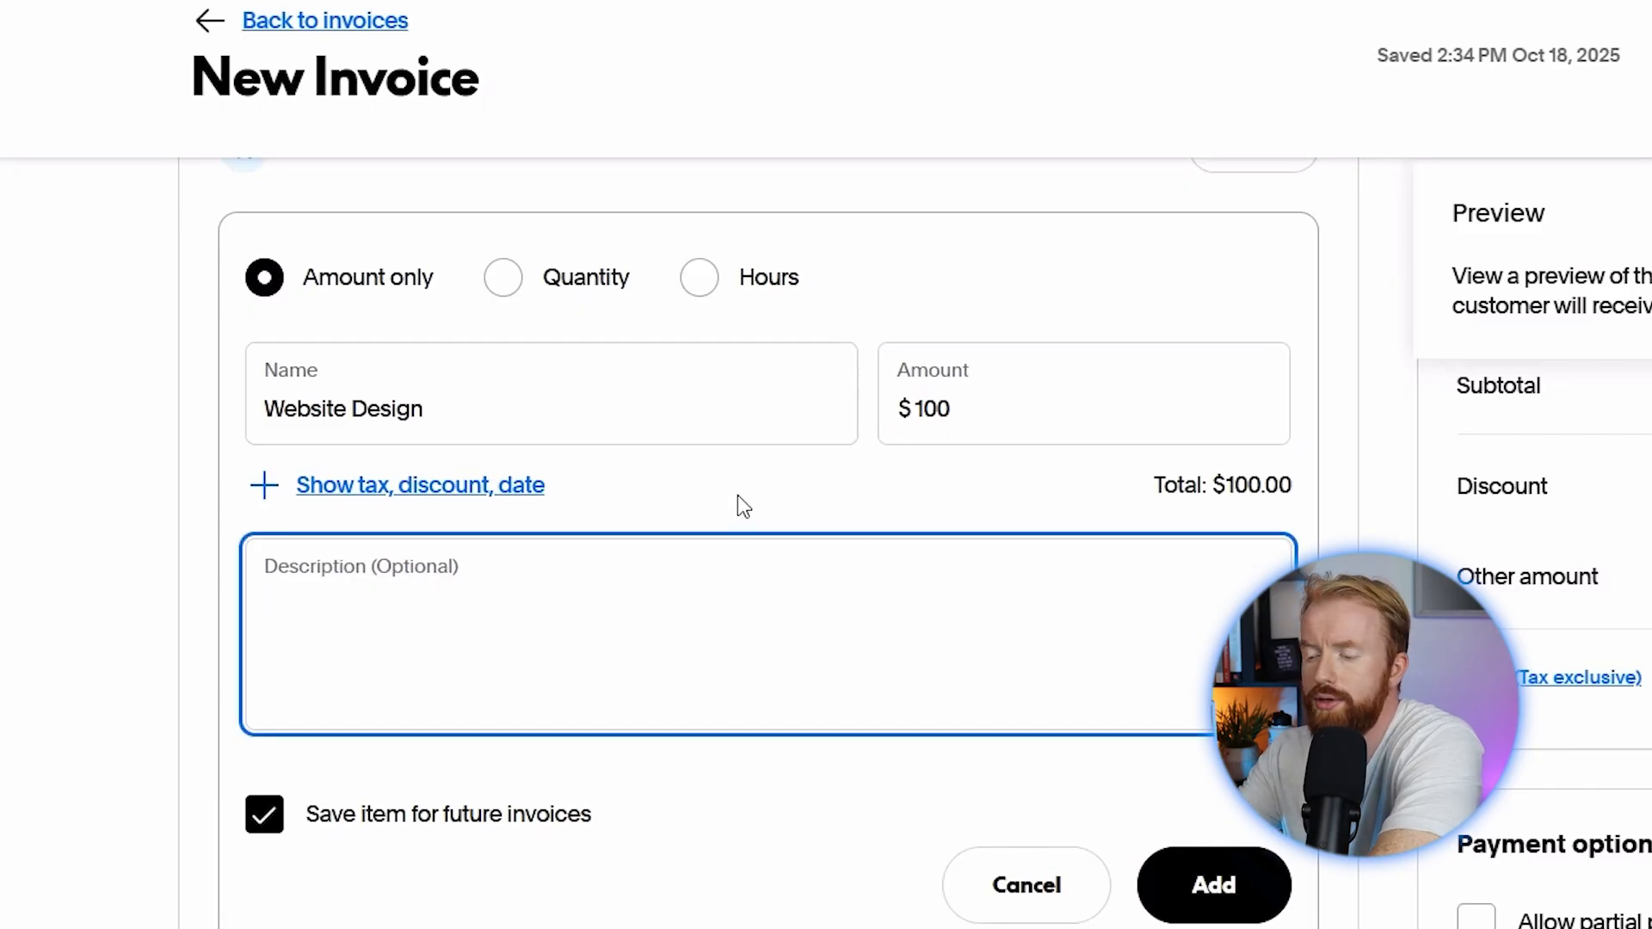
text(Personal website for Jane Doe's Ph)
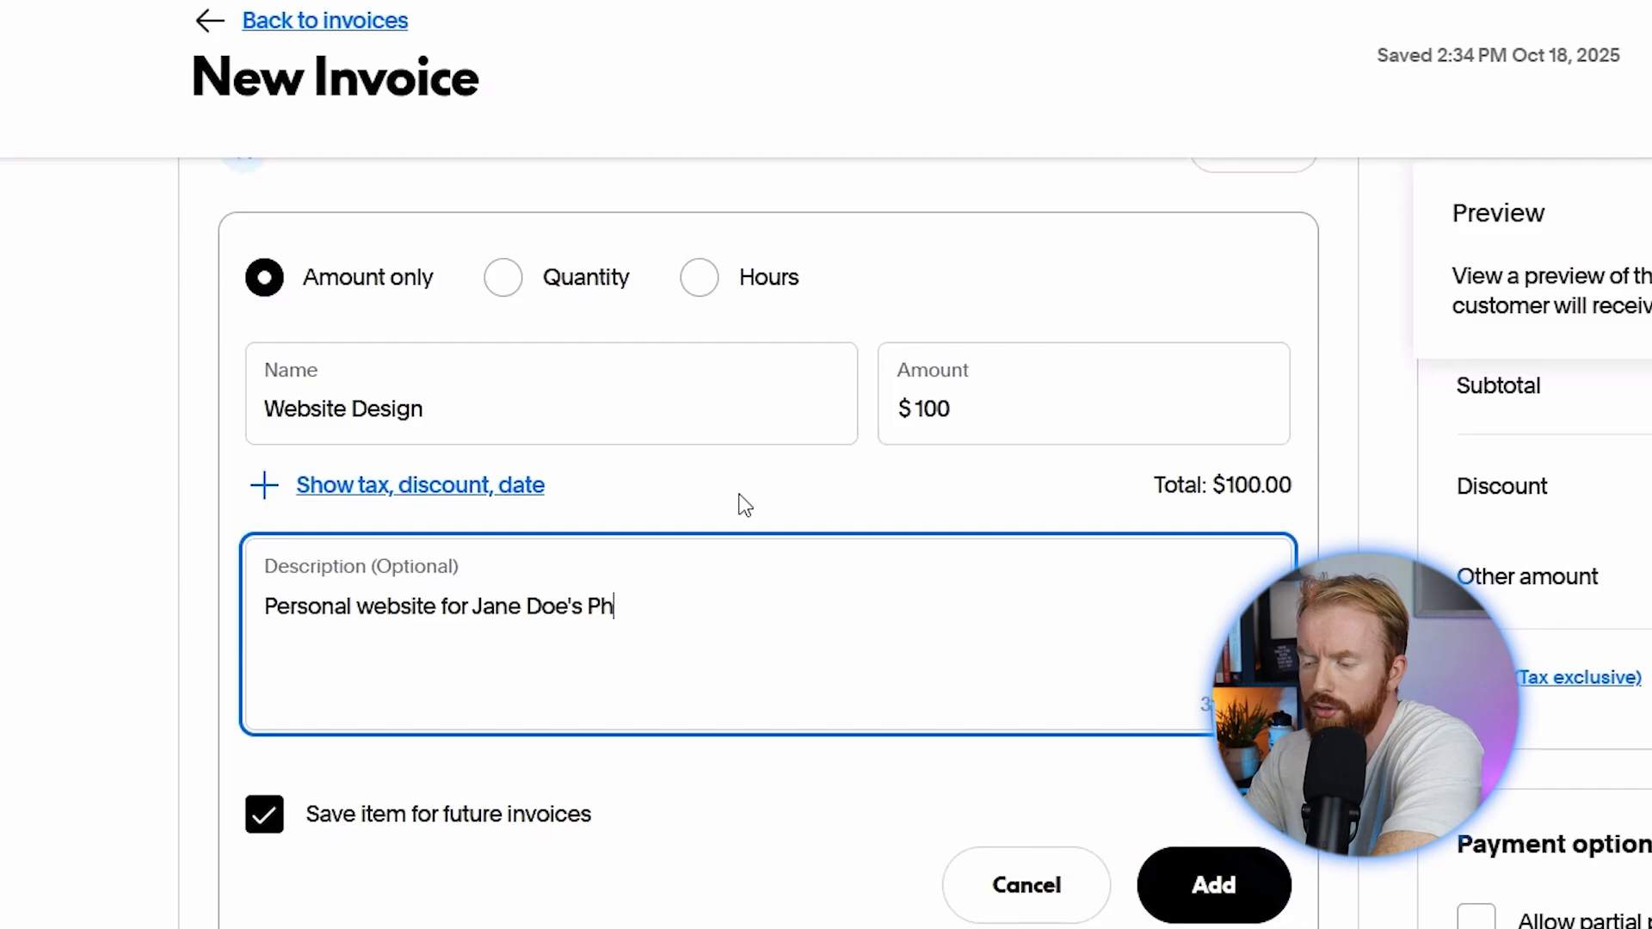
text(otography - hope you like it! :))
Step: Add the Website Design item and write a signed thank-you note to the customer
click(1213, 885)
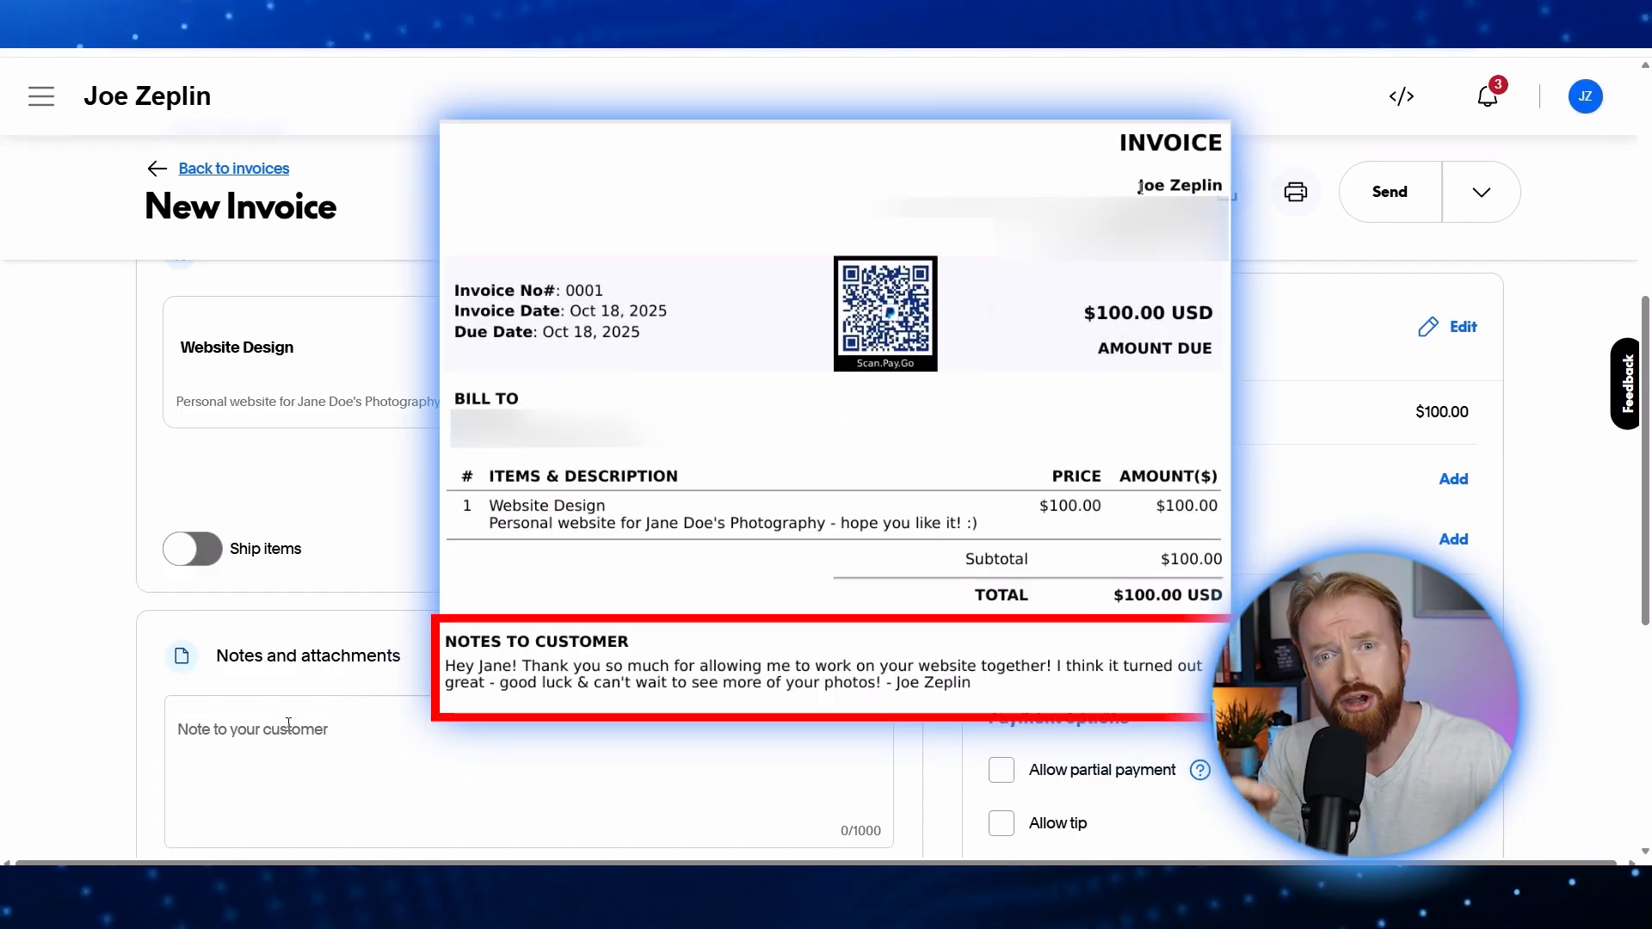
click(288, 726)
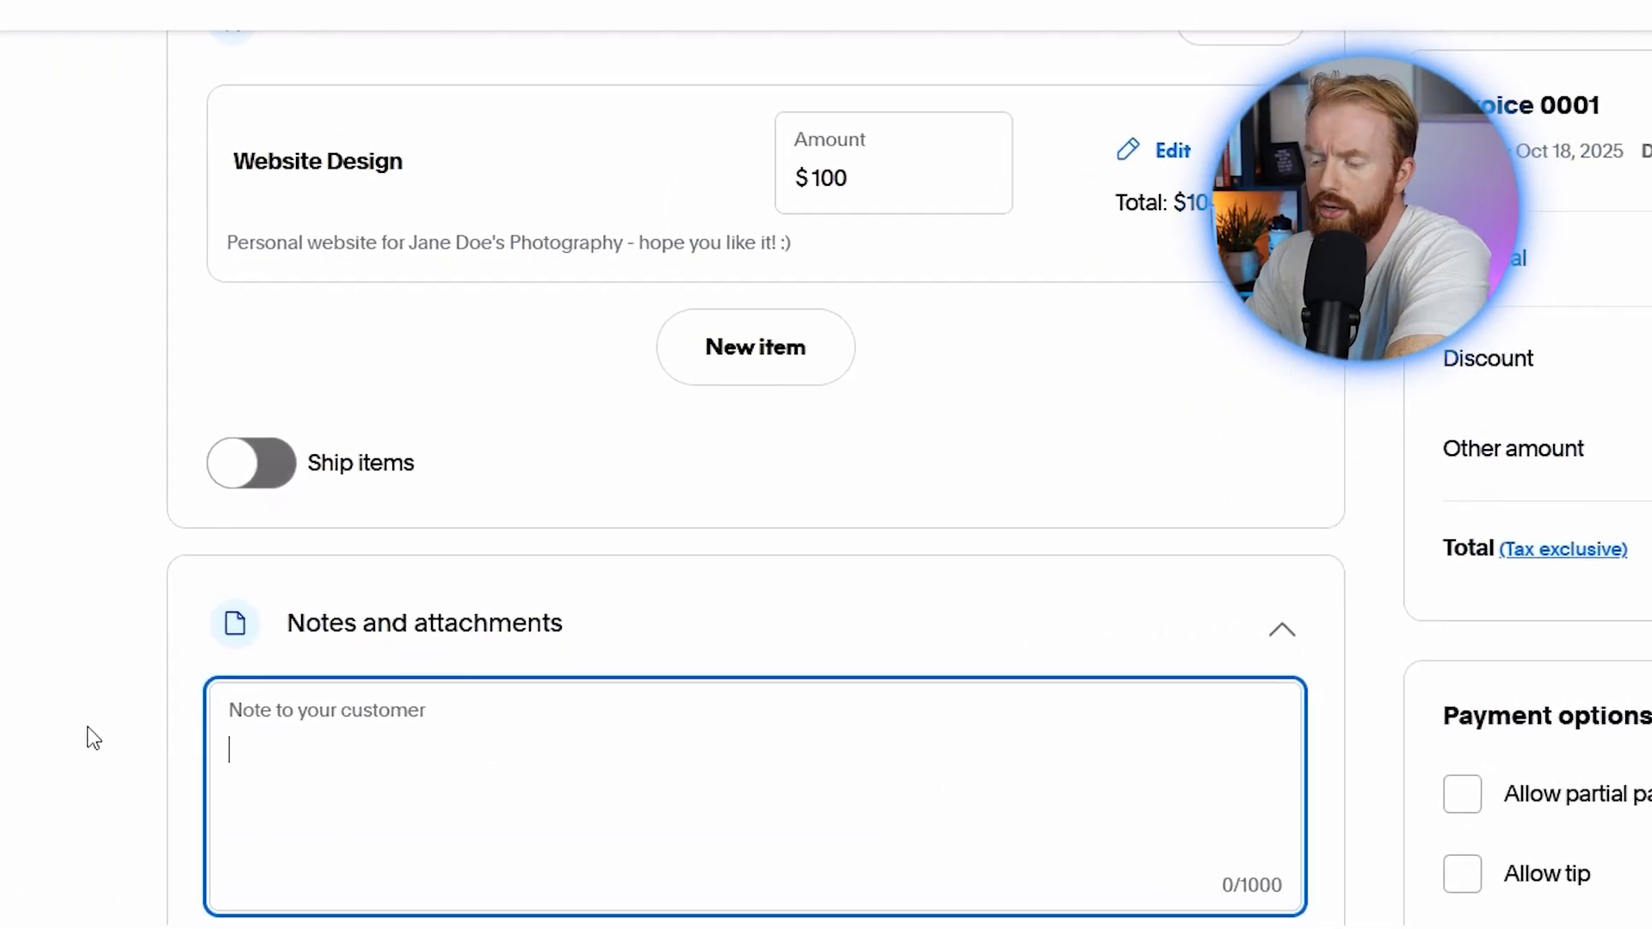
text(Hey Jane! Thank you so mu)
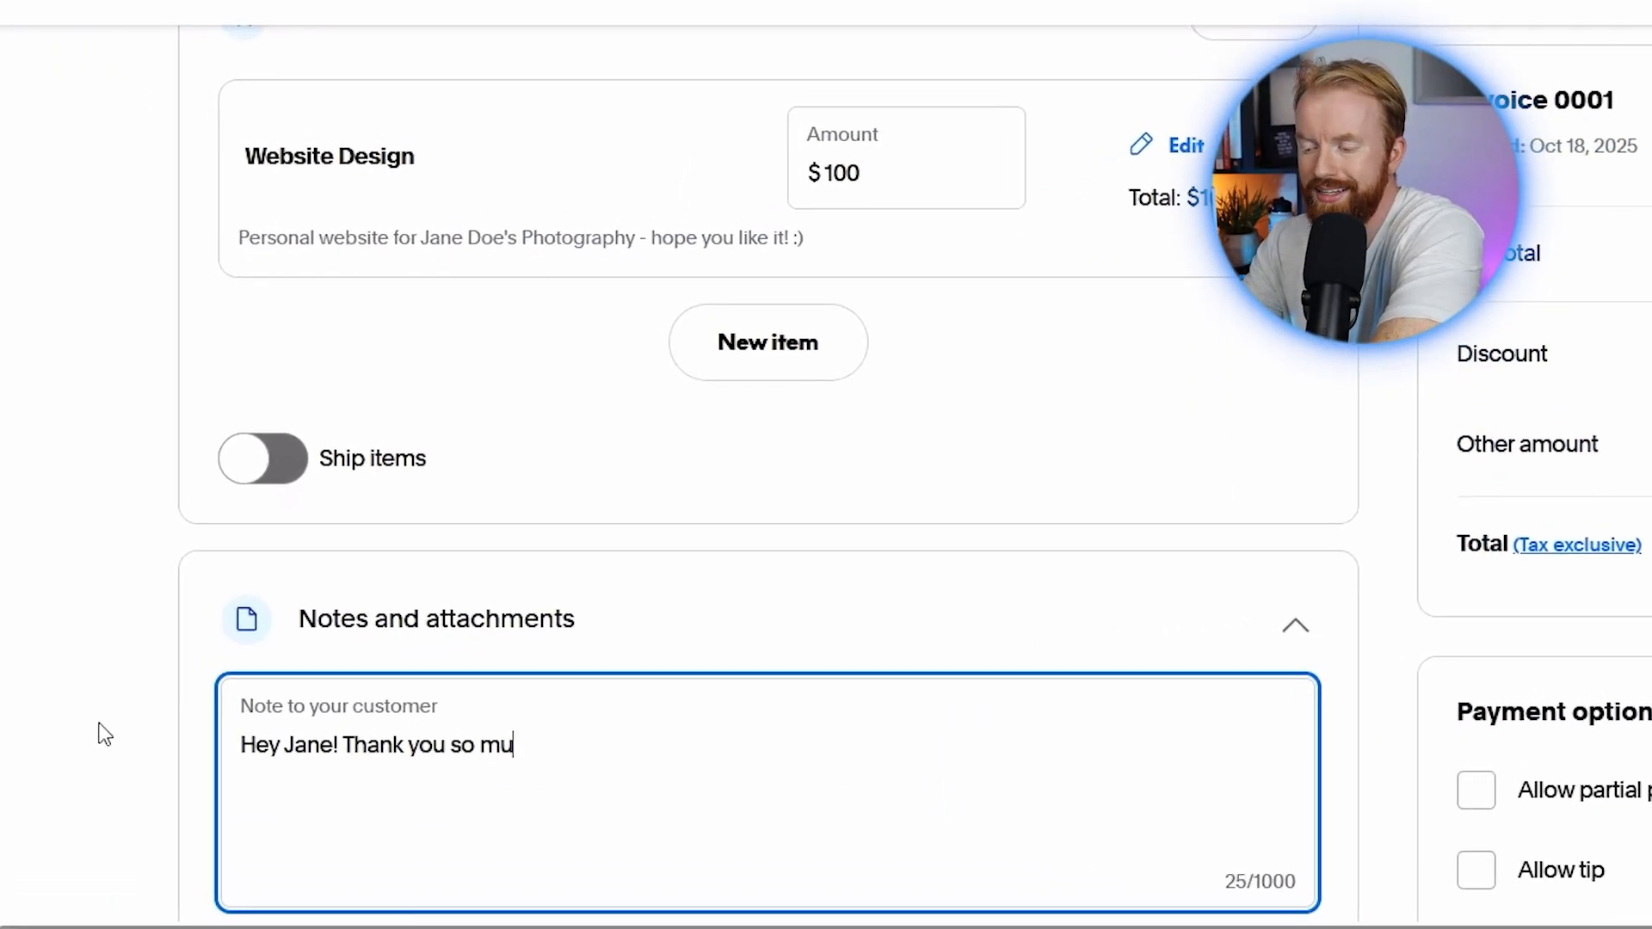
text(ch for allowing me to work on your webs)
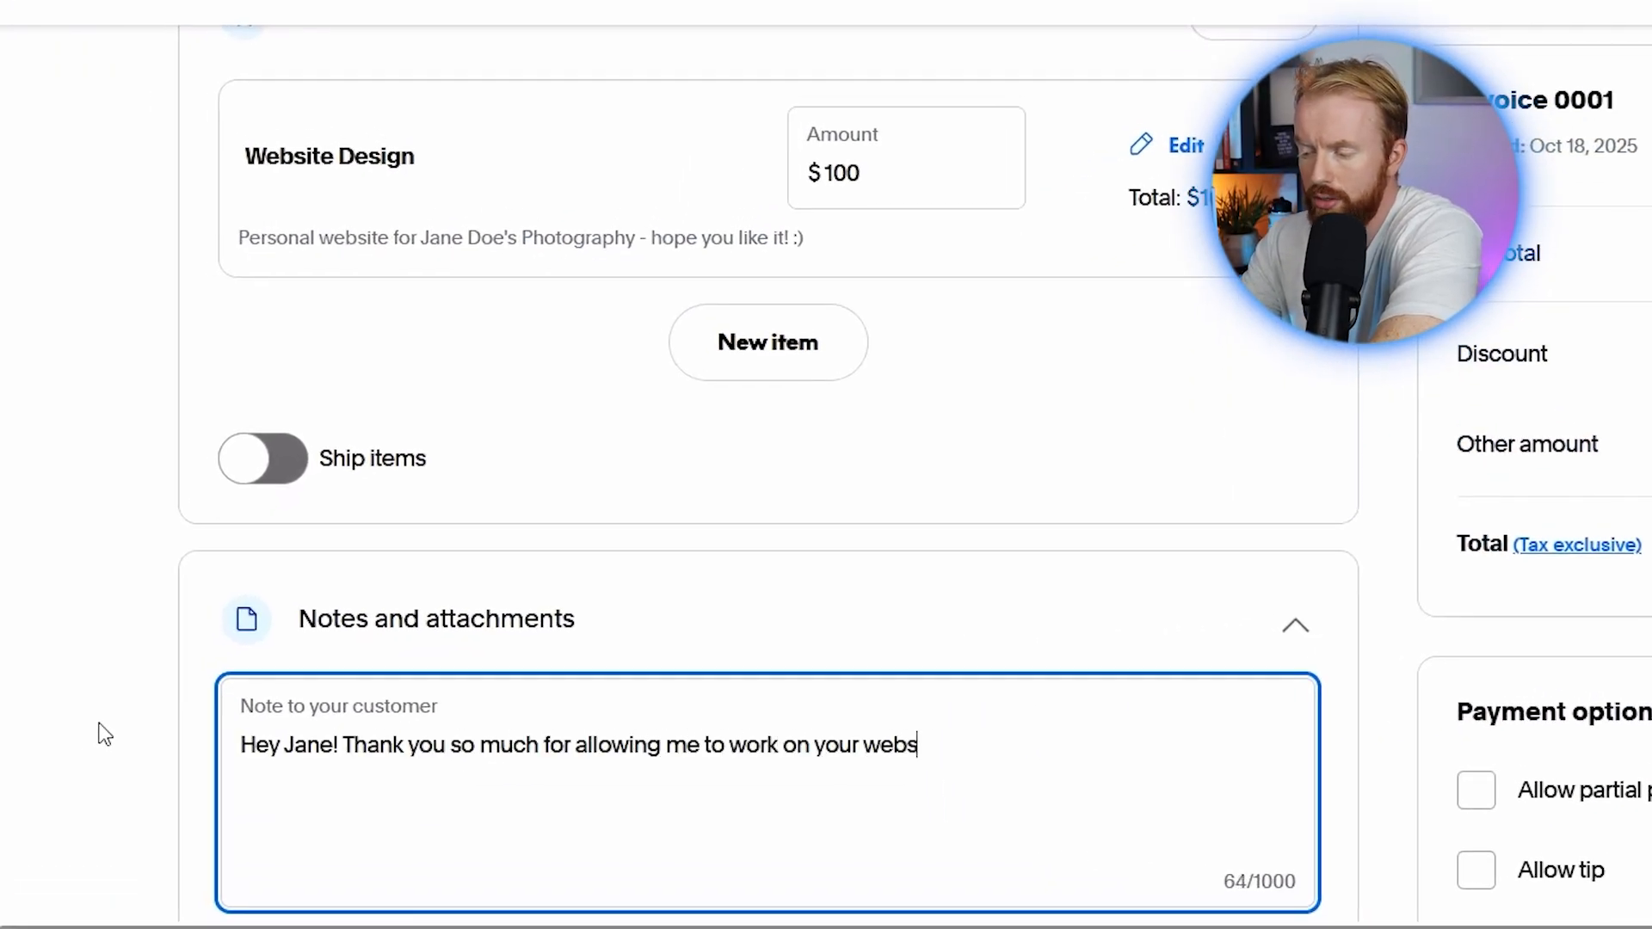
text(ite together! I think it turned out great)
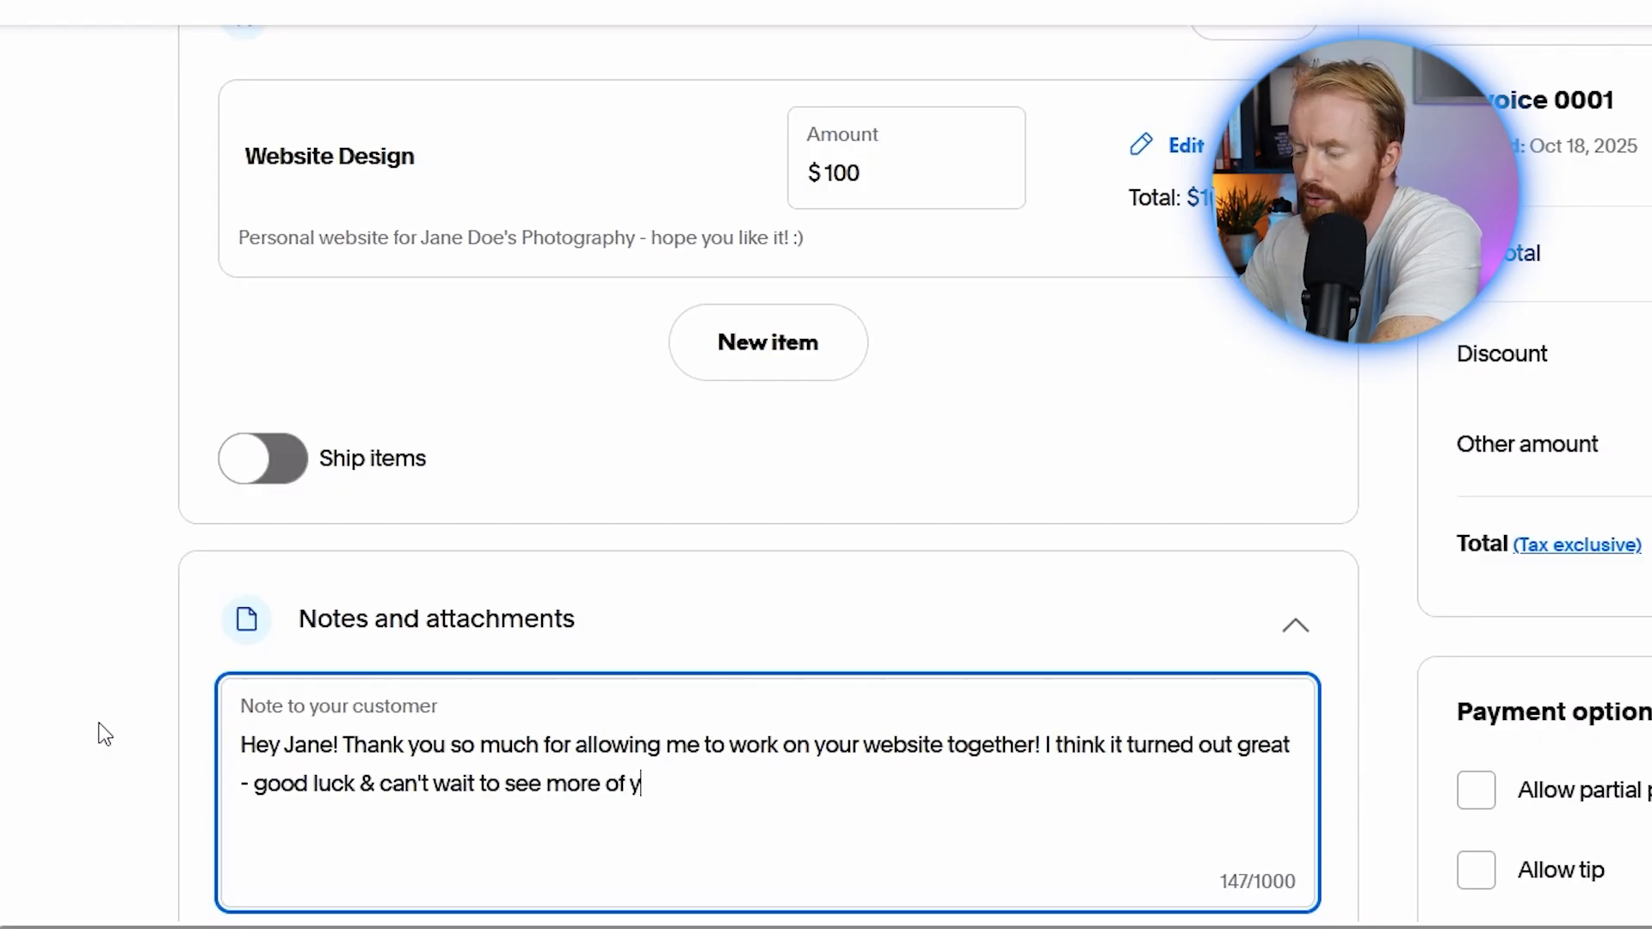
text(plin)
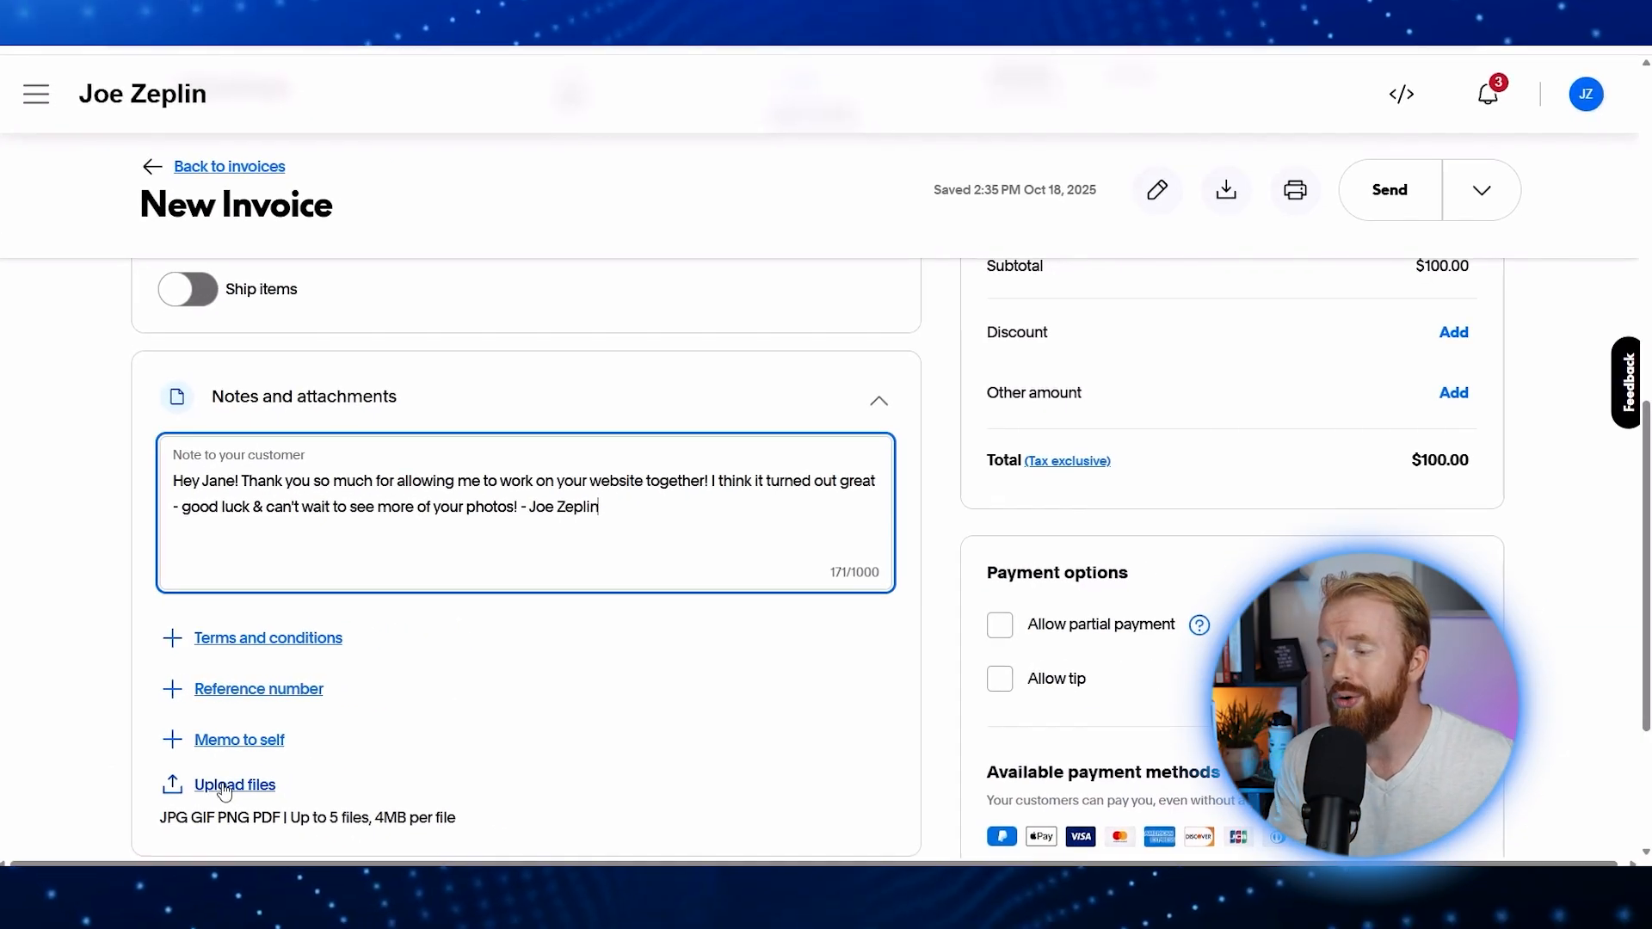
Step: Check Allow tip under Payment options
drag(979, 578, 1124, 572)
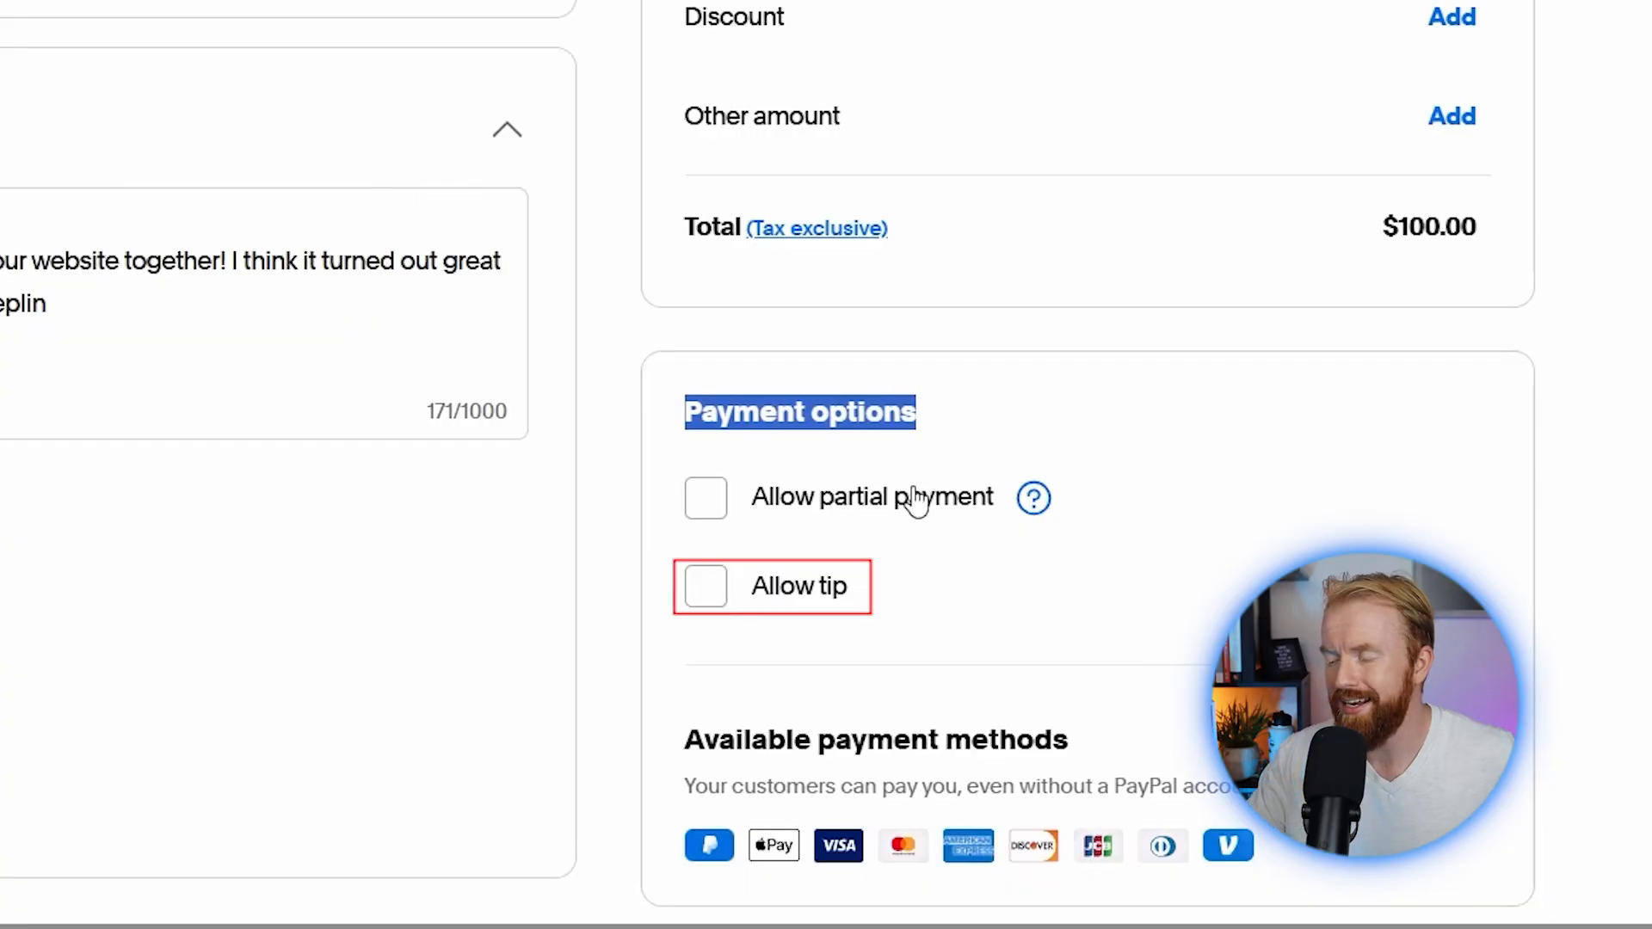
click(707, 589)
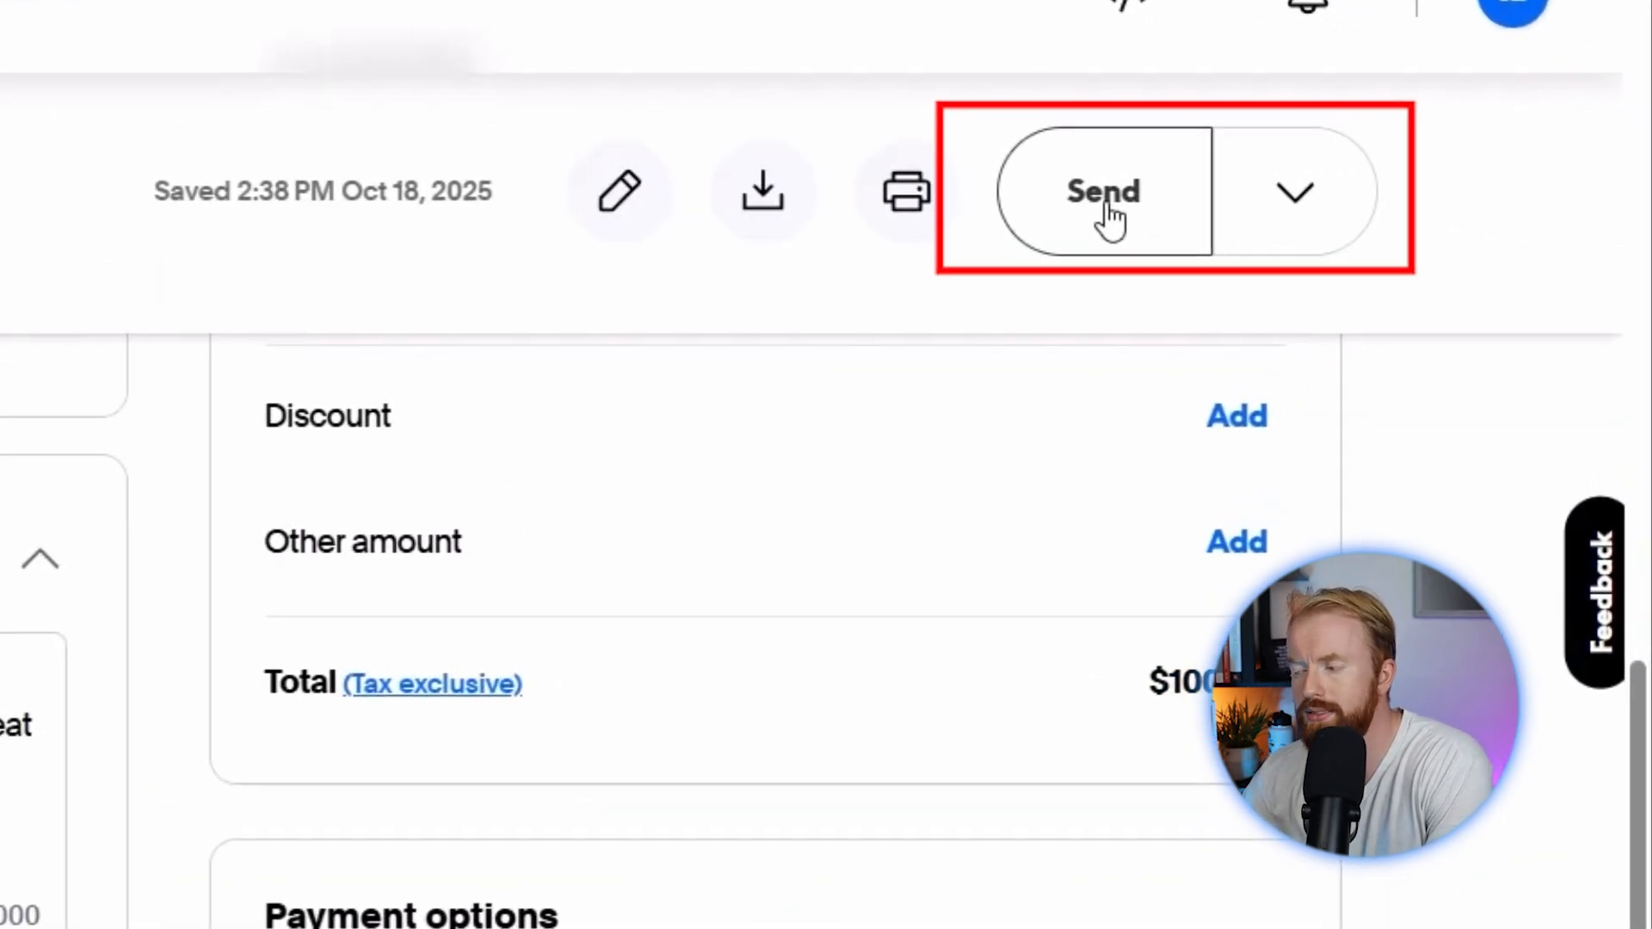
Step: Send the $100.00 invoice 0001 and copy its shareable link
click(1114, 211)
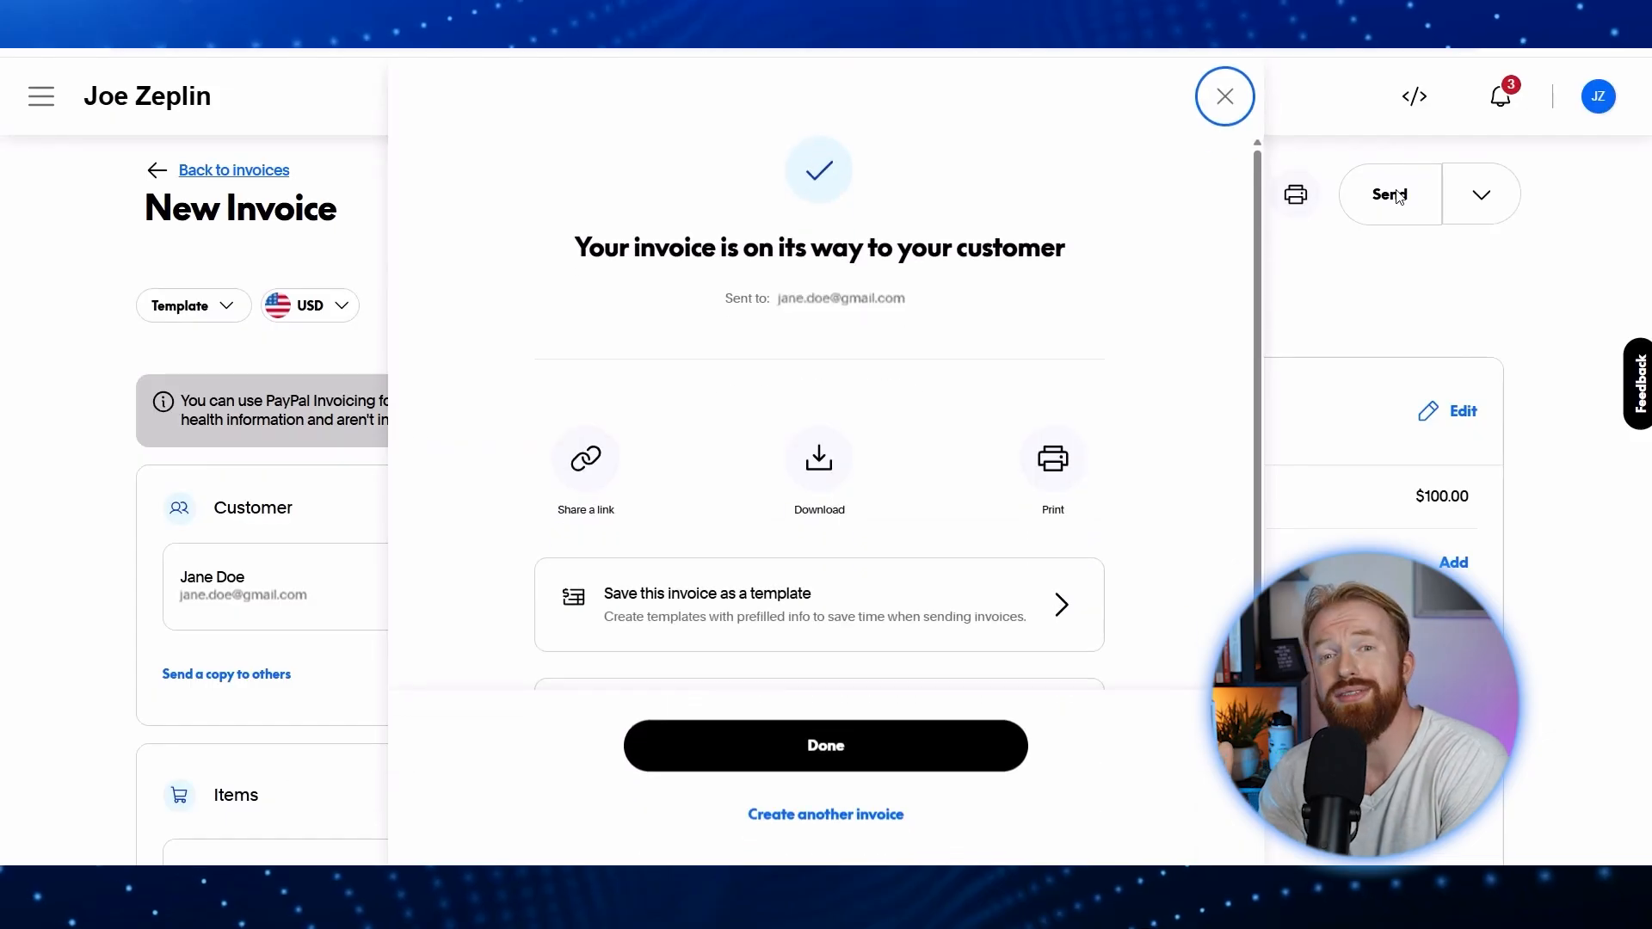
drag(579, 248, 1073, 255)
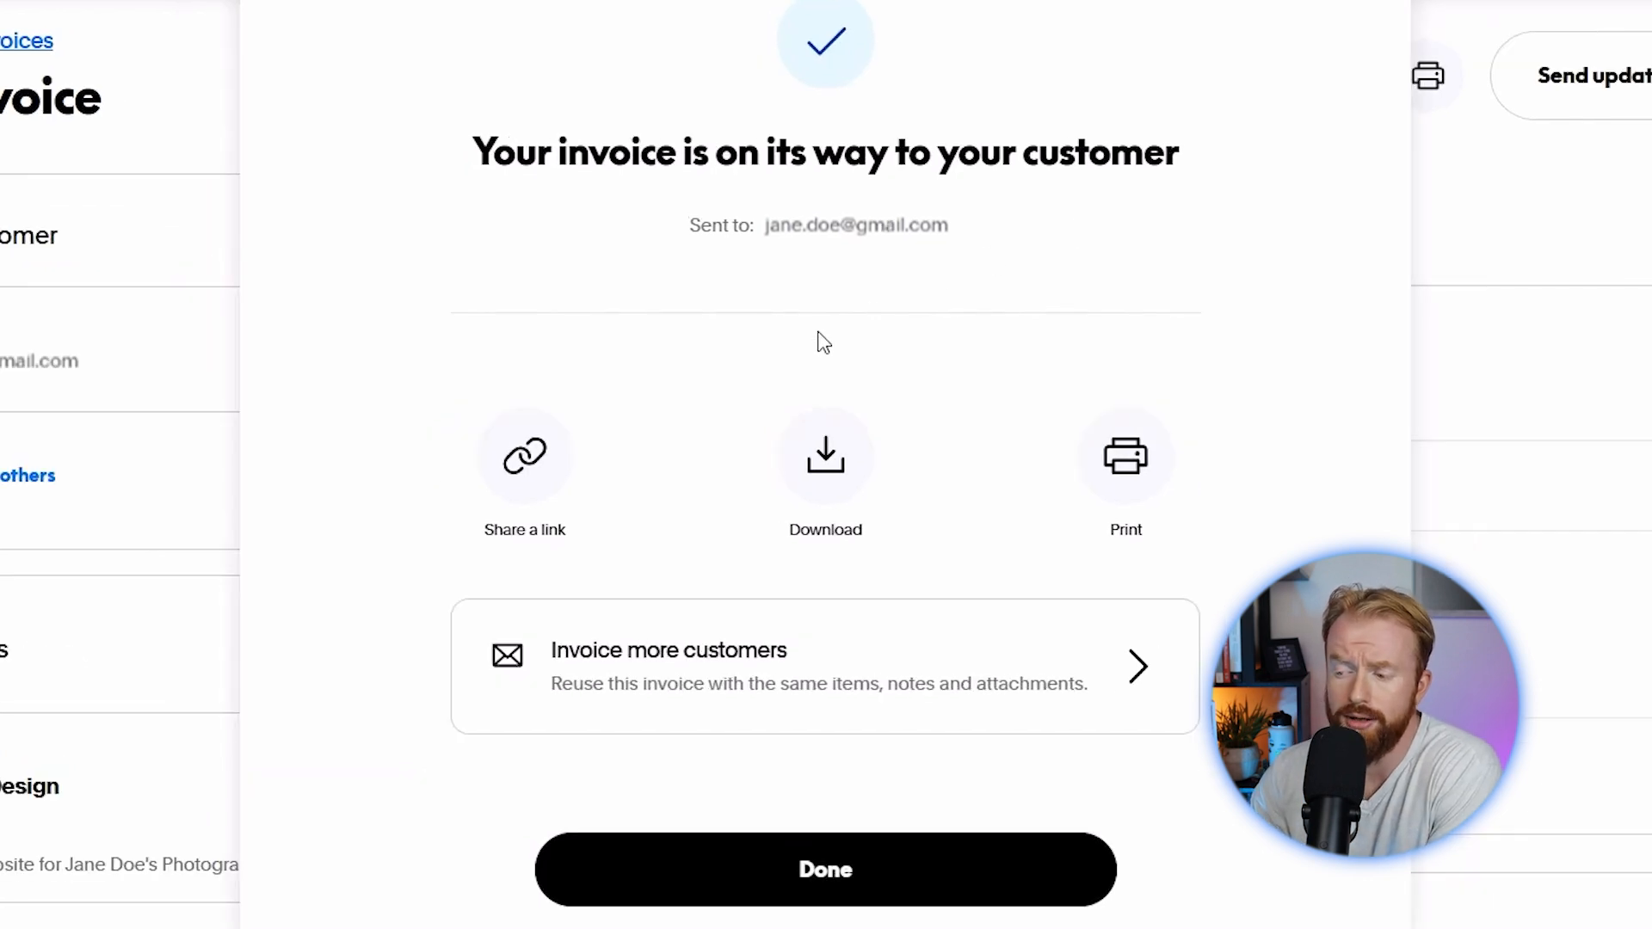
click(538, 471)
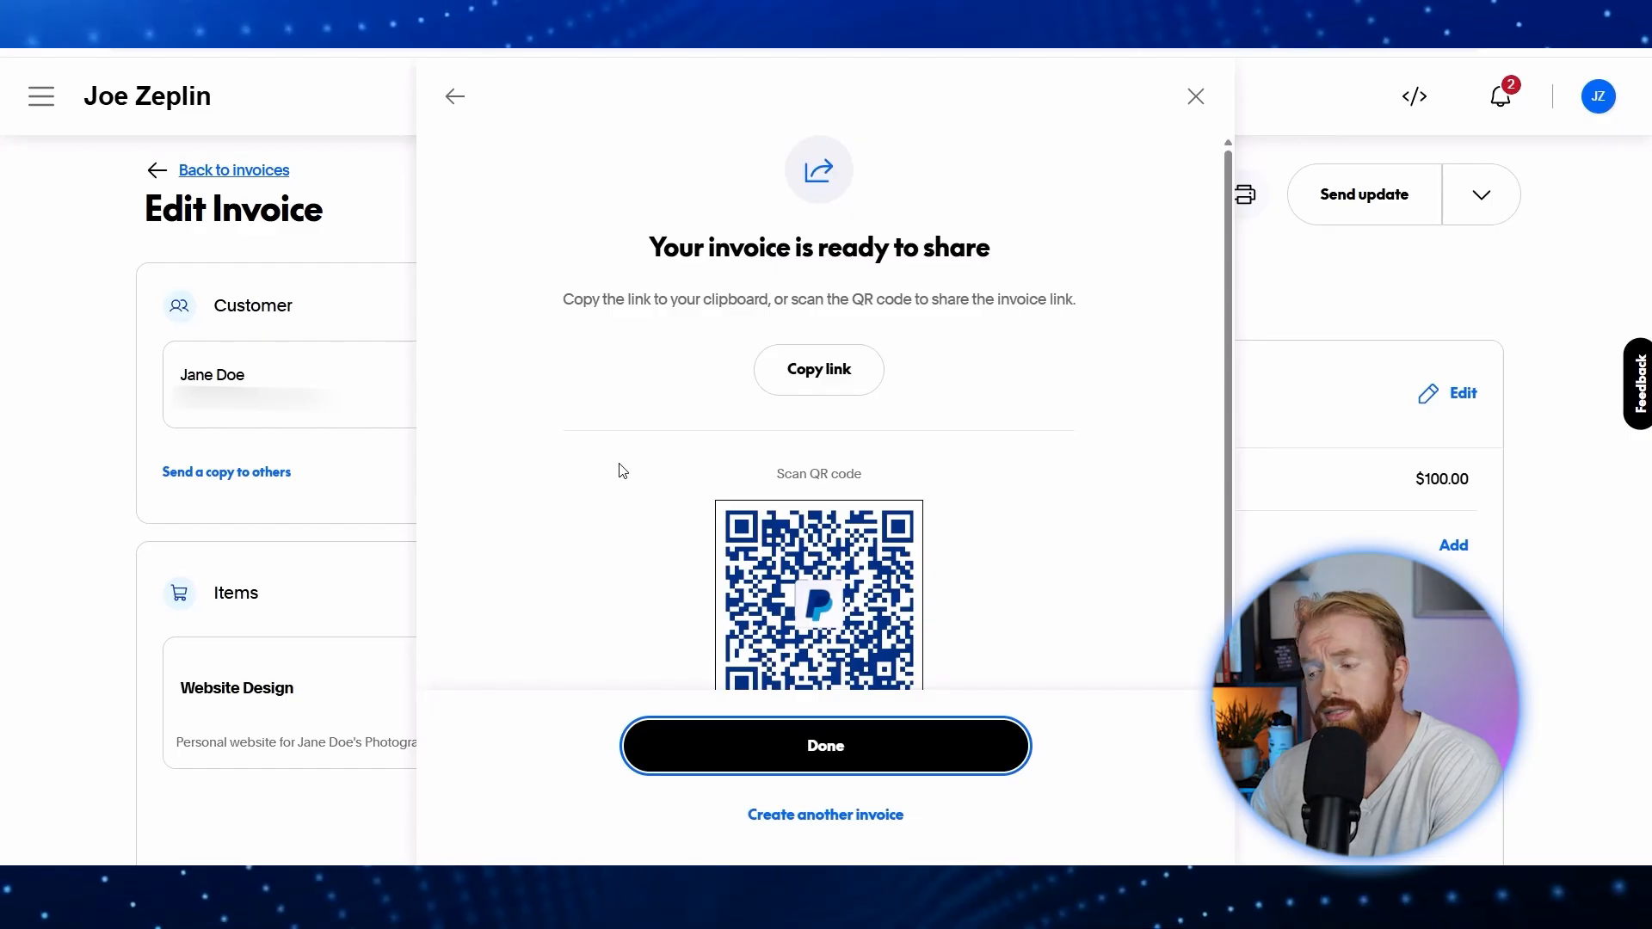
click(821, 378)
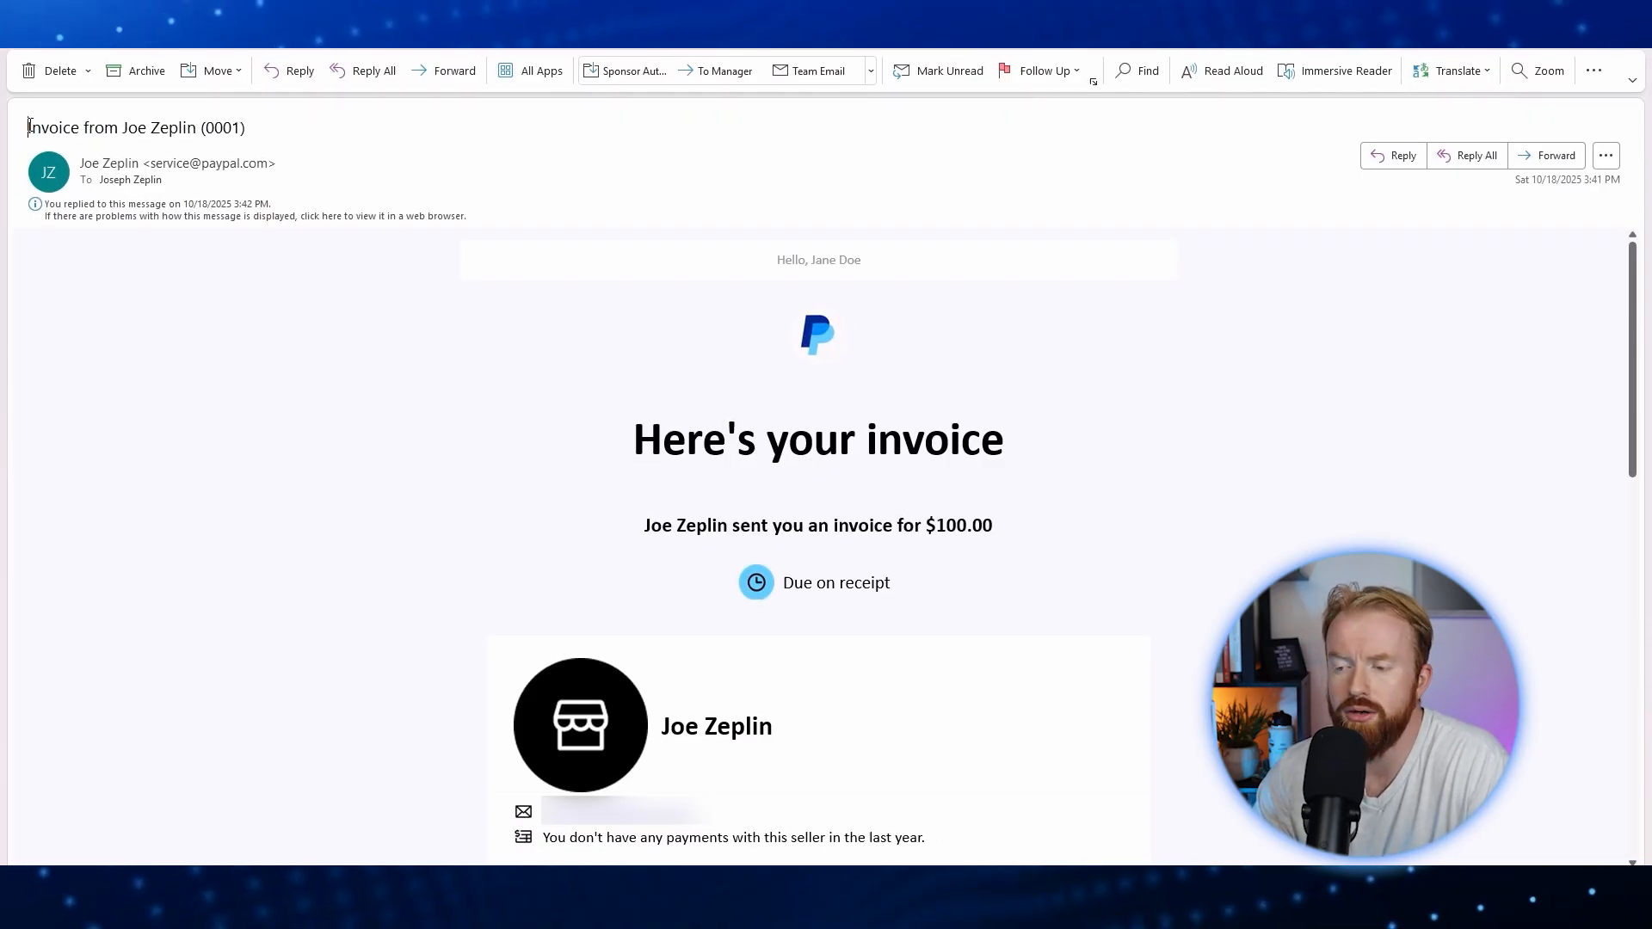
drag(28, 127, 149, 128)
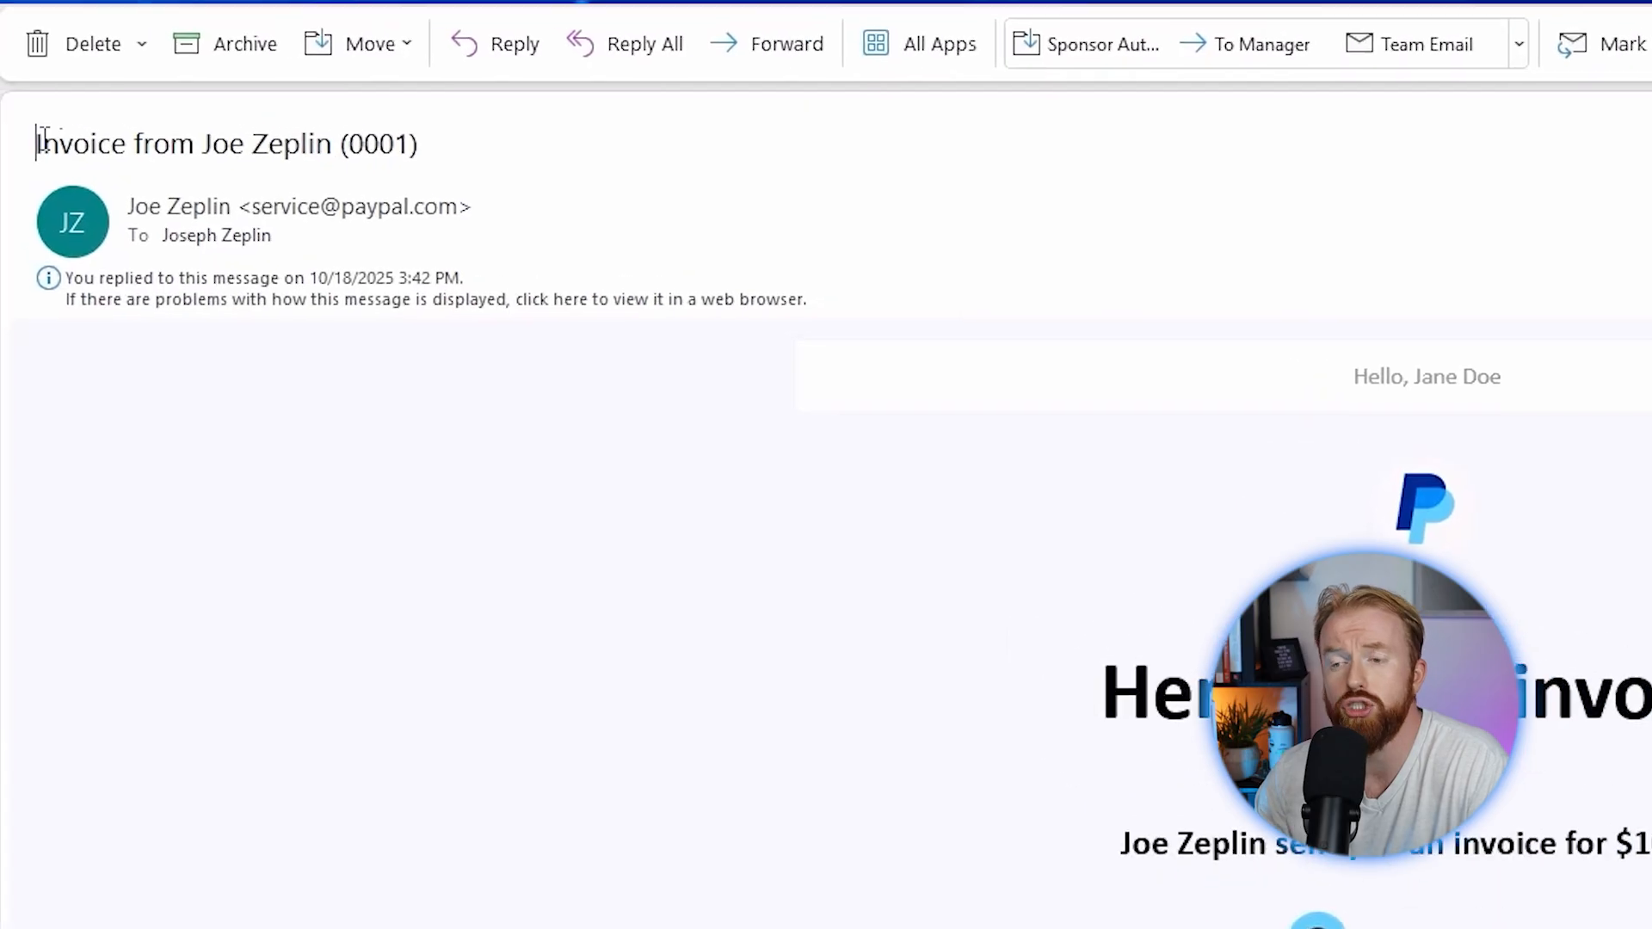
drag(255, 146, 426, 148)
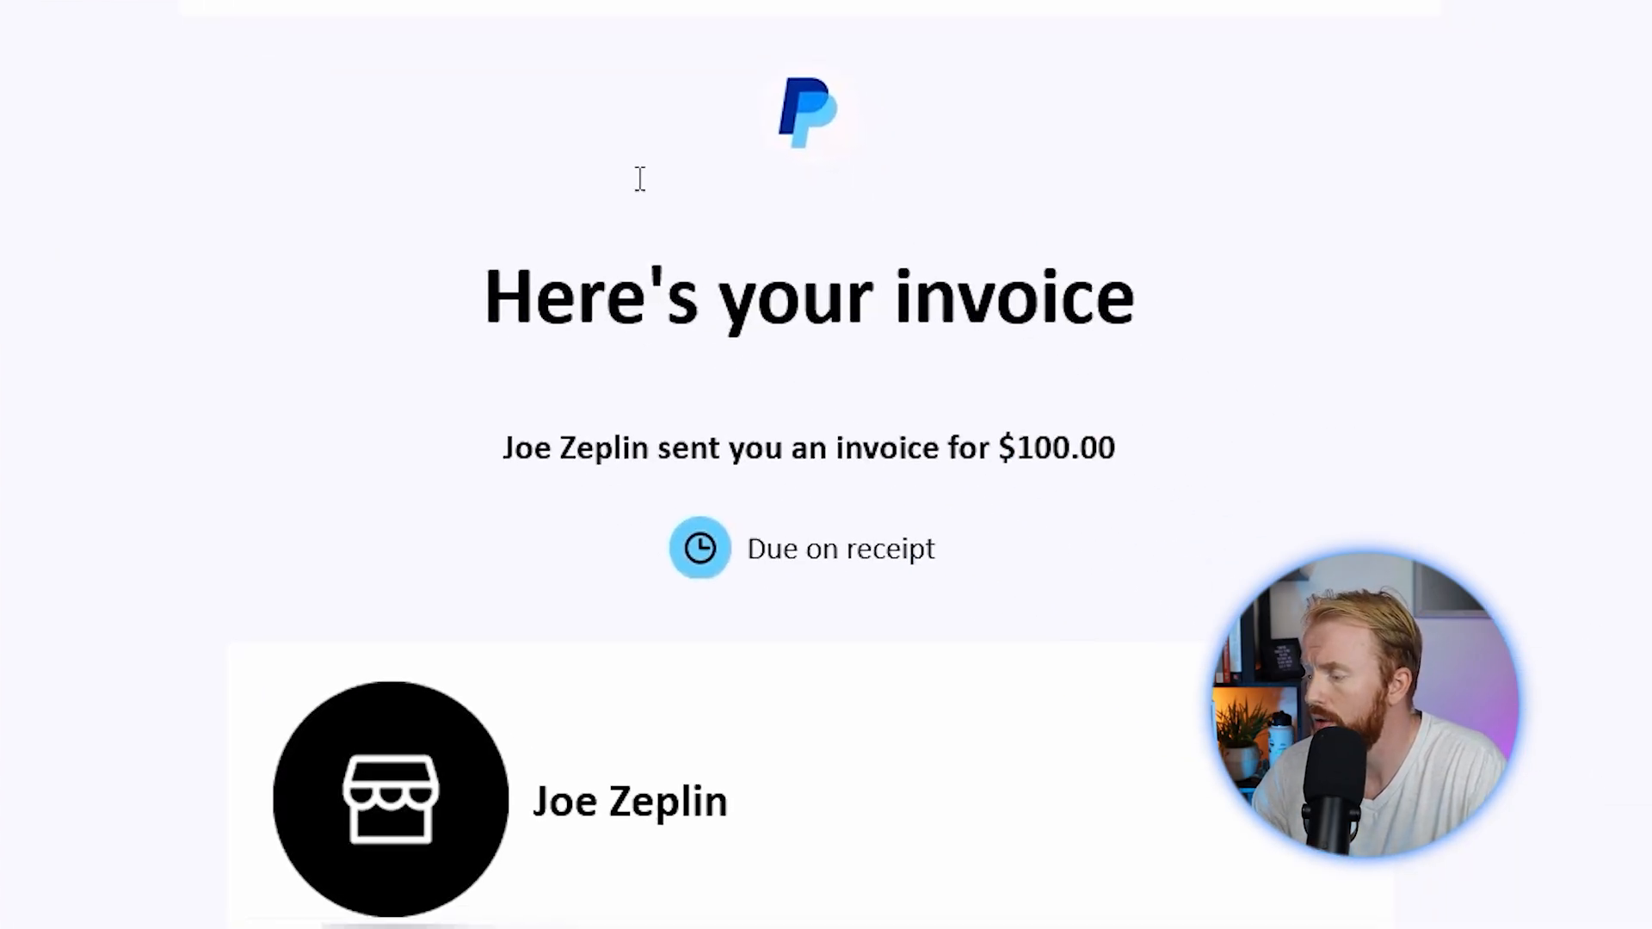
drag(998, 446, 1118, 449)
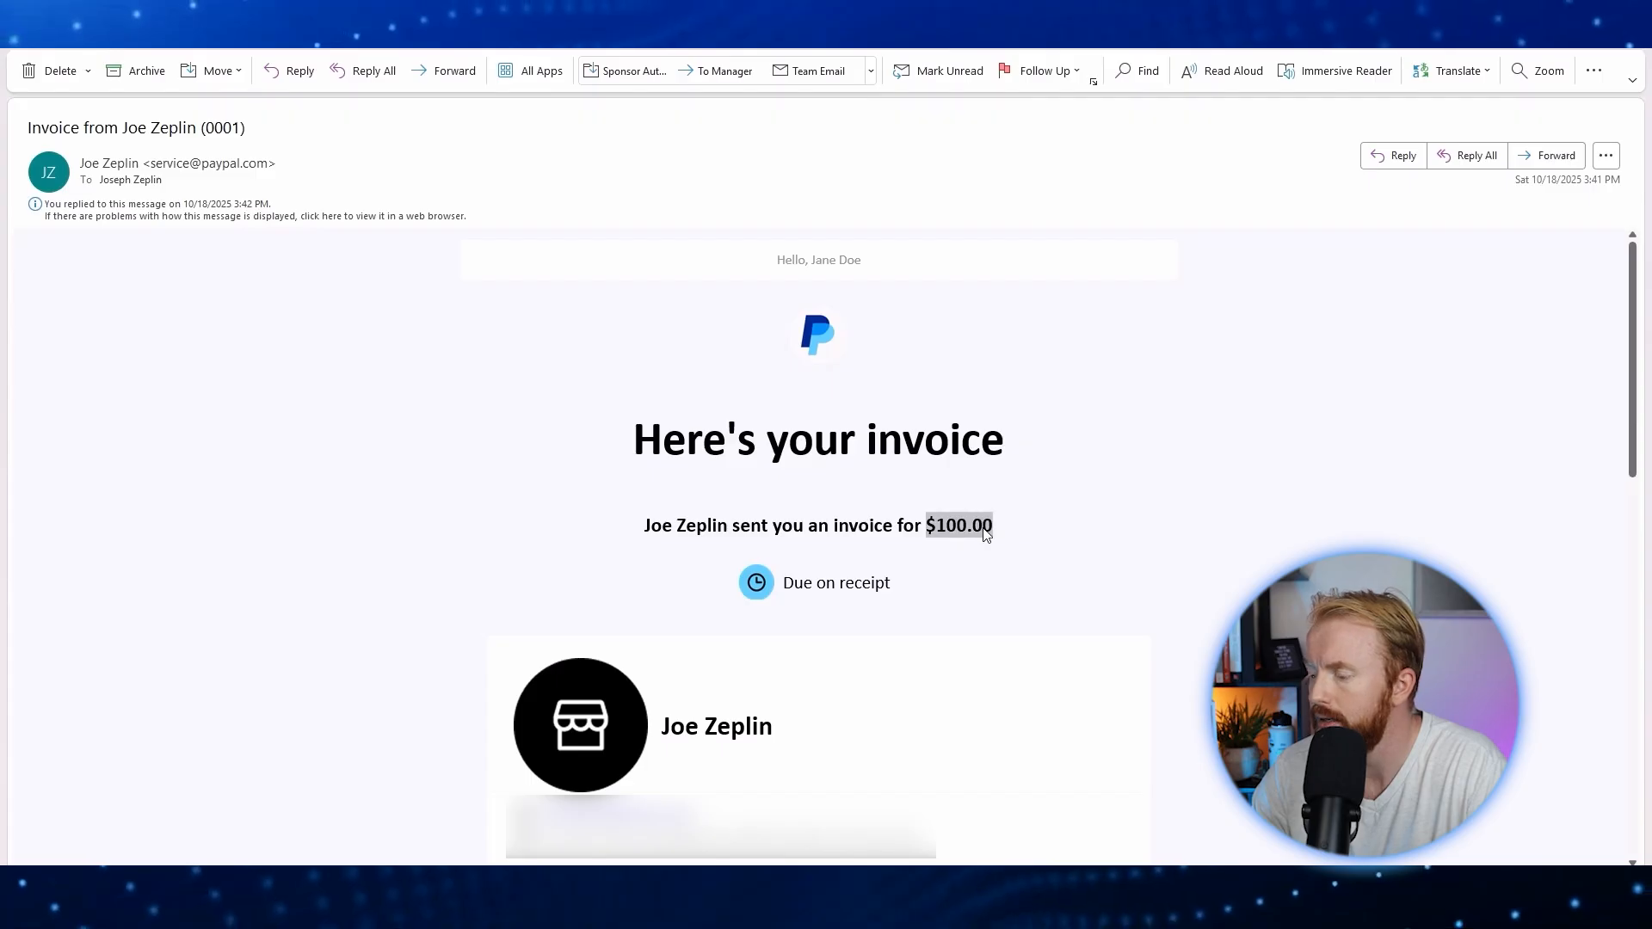
scroll(1055, 547, down, 4)
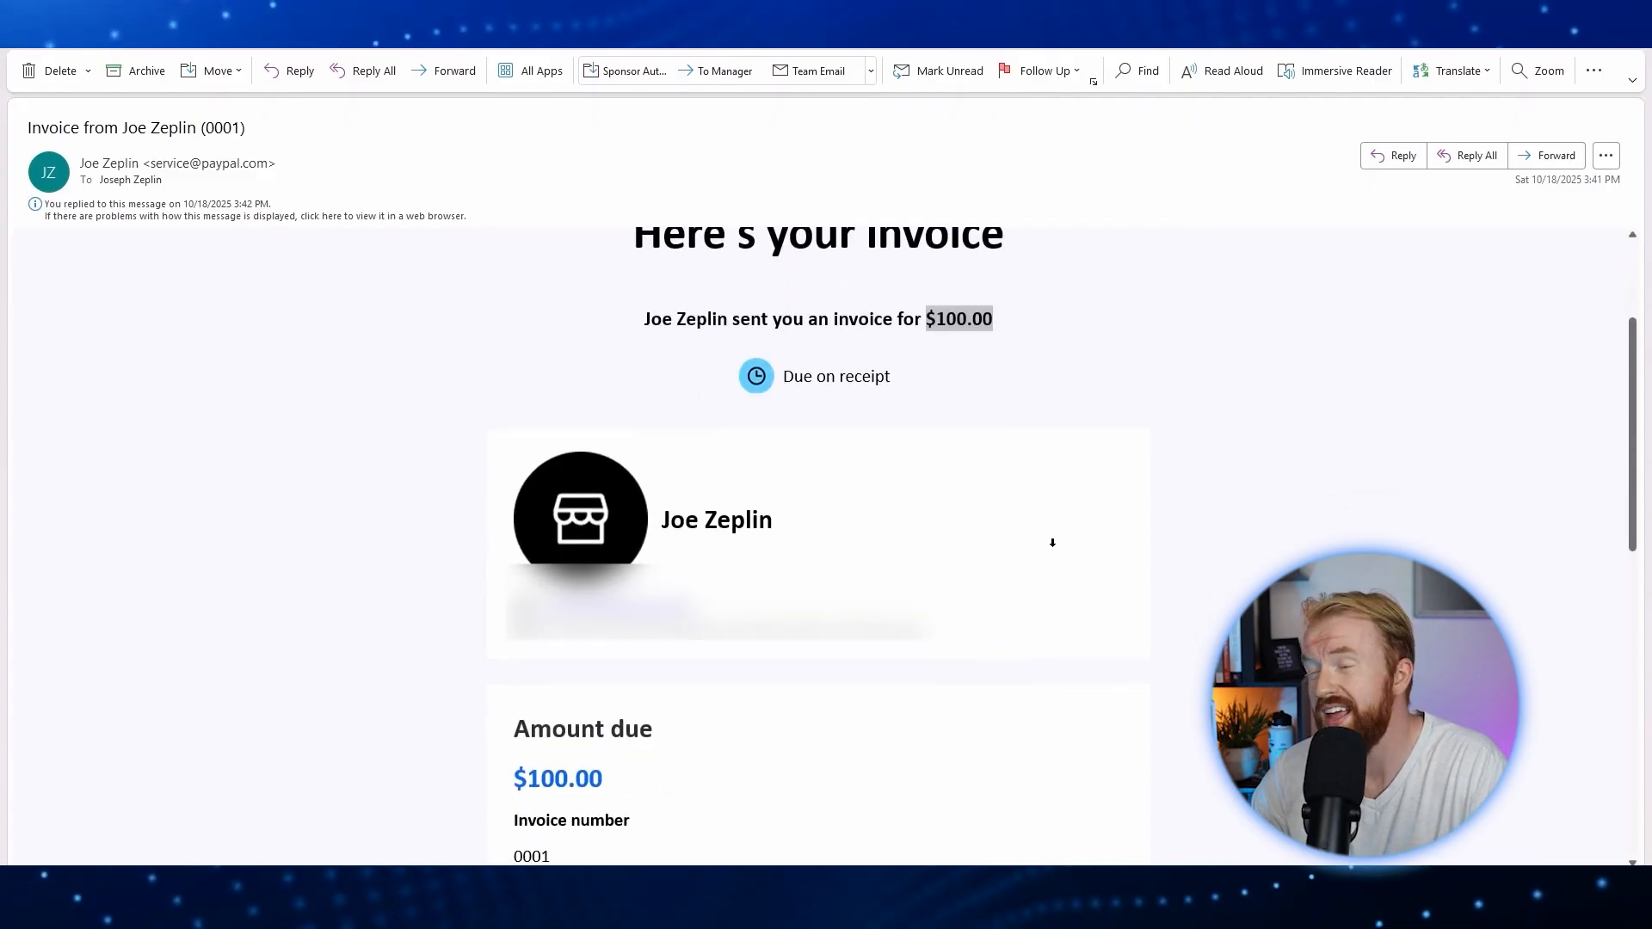
scroll(1054, 548, down, 1)
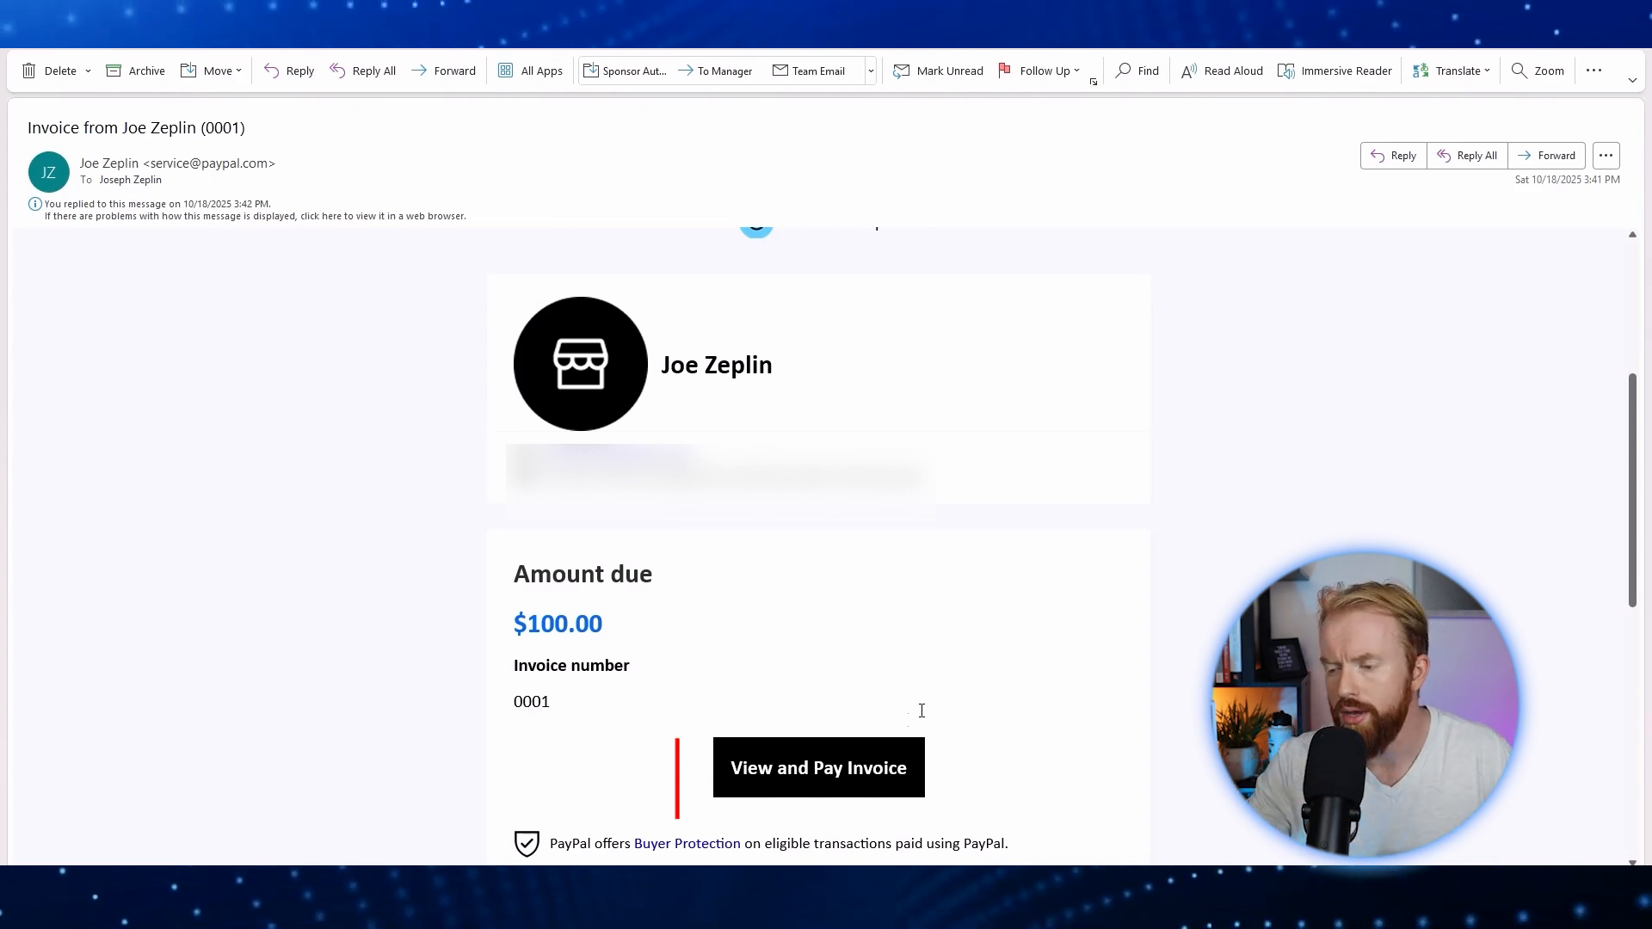
Step: Open invoice #0001 from the e-mail's View and Pay Invoice link and download it as a PDF
click(824, 785)
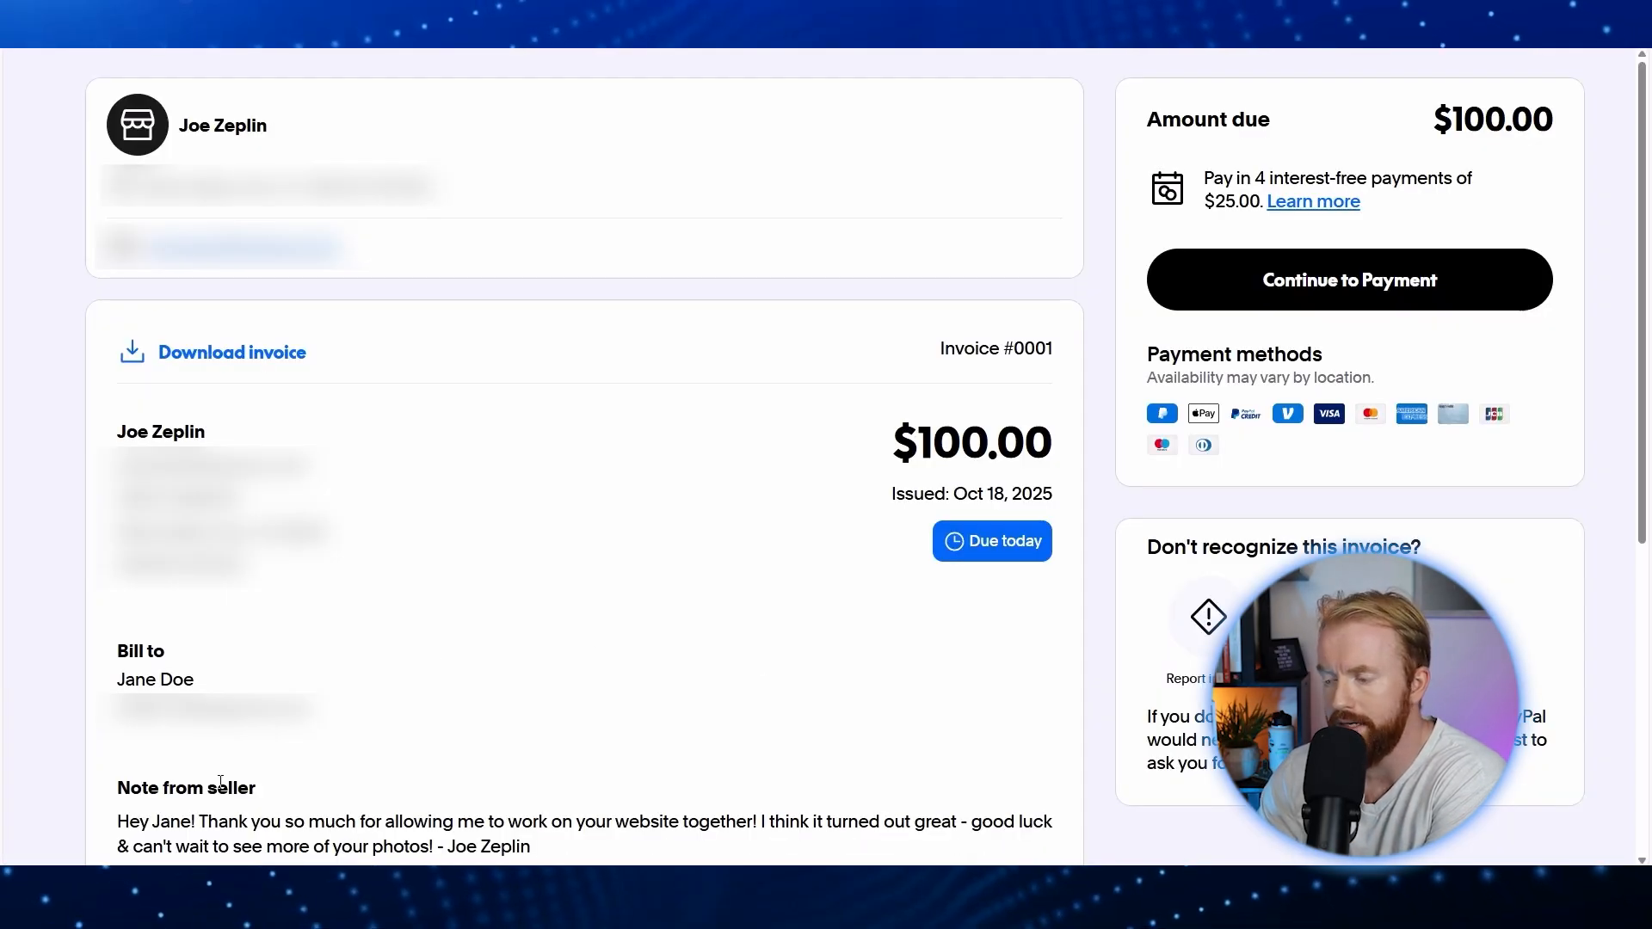
drag(120, 820, 451, 846)
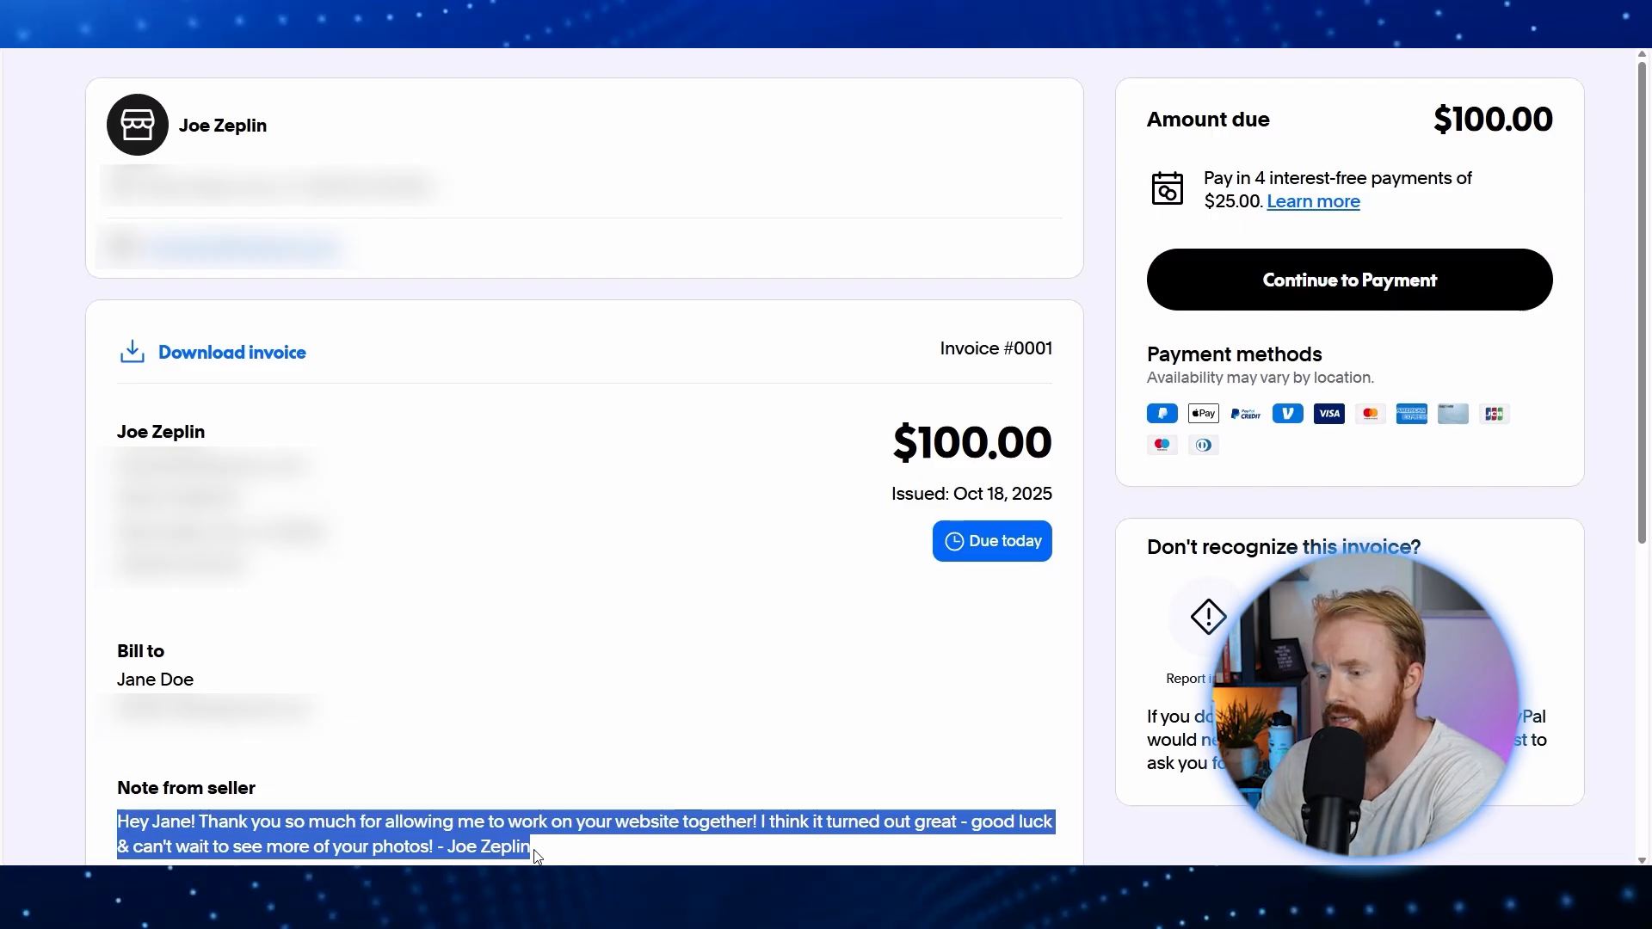
click(233, 360)
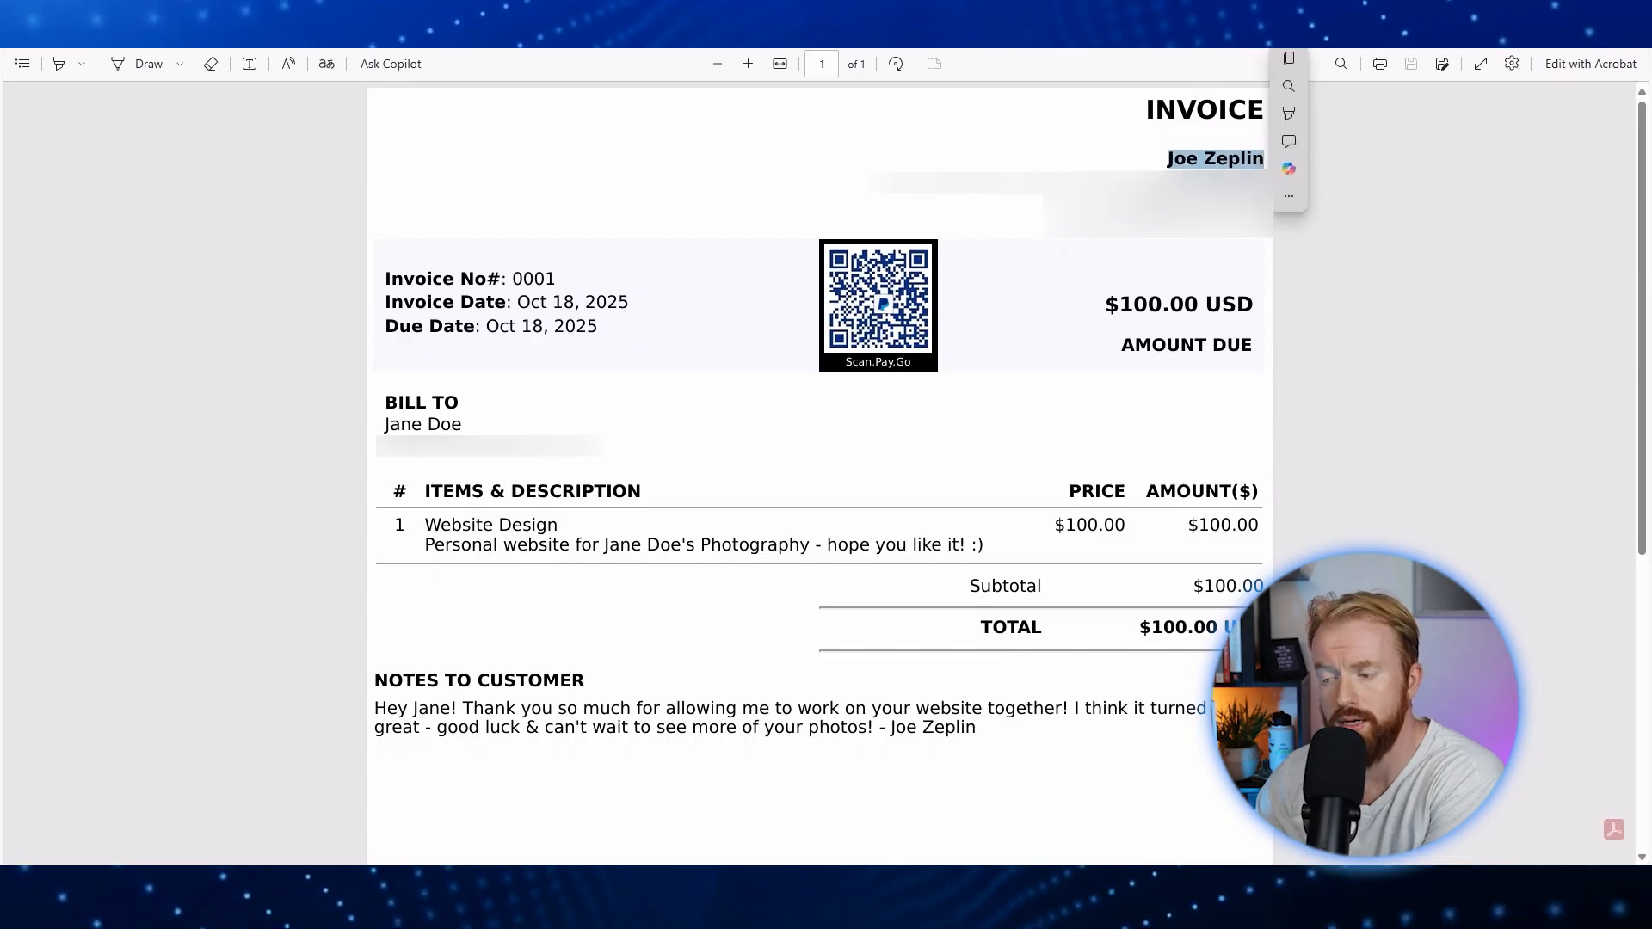
Step: Review the PDF's Website Design item description and $100.00 USD total
drag(428, 524, 1025, 558)
drag(1138, 627, 1248, 630)
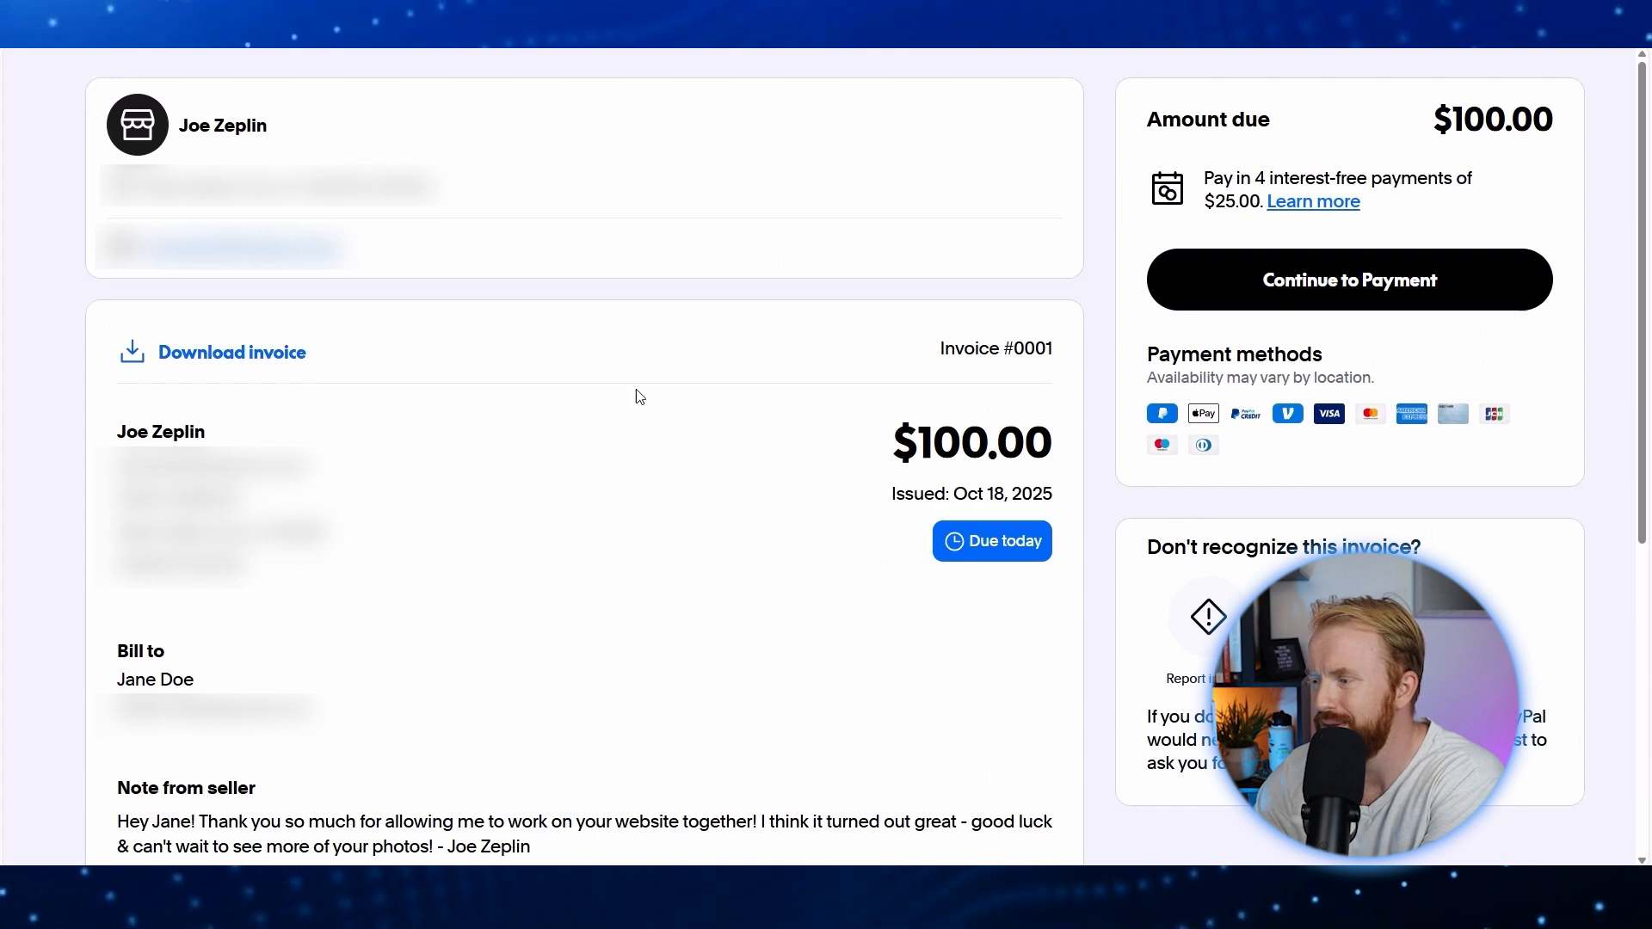
Step: Preview paying with a custom $25 tip, $125.00 total, by debit or credit card
click(1363, 291)
click(895, 521)
text(25)
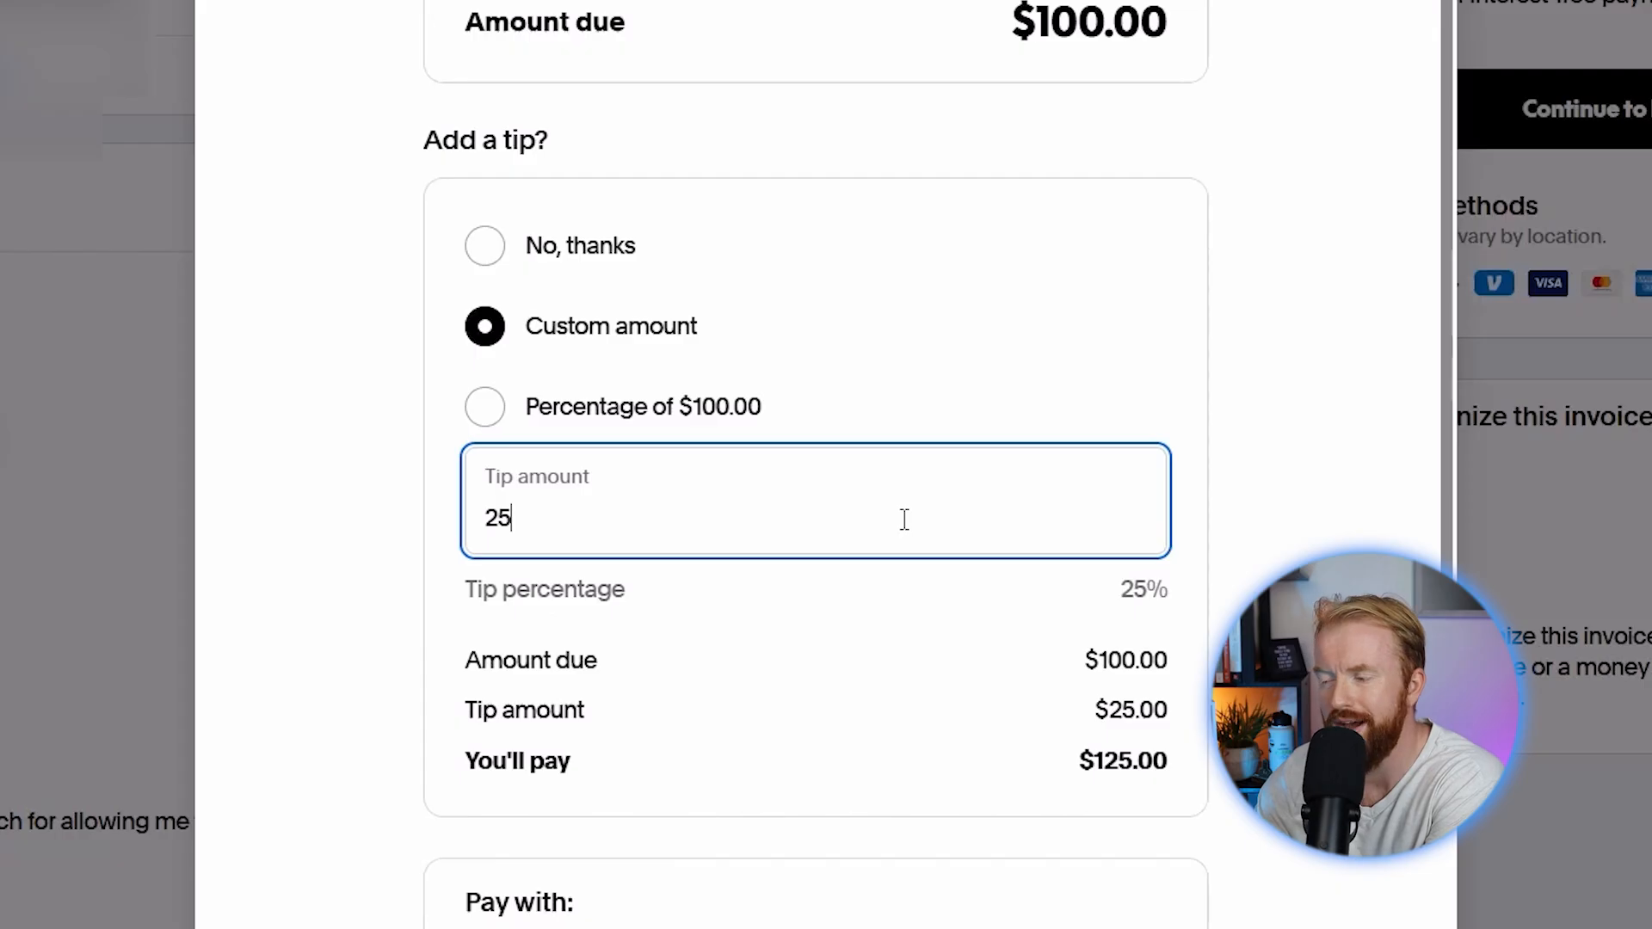
drag(1055, 758, 1252, 781)
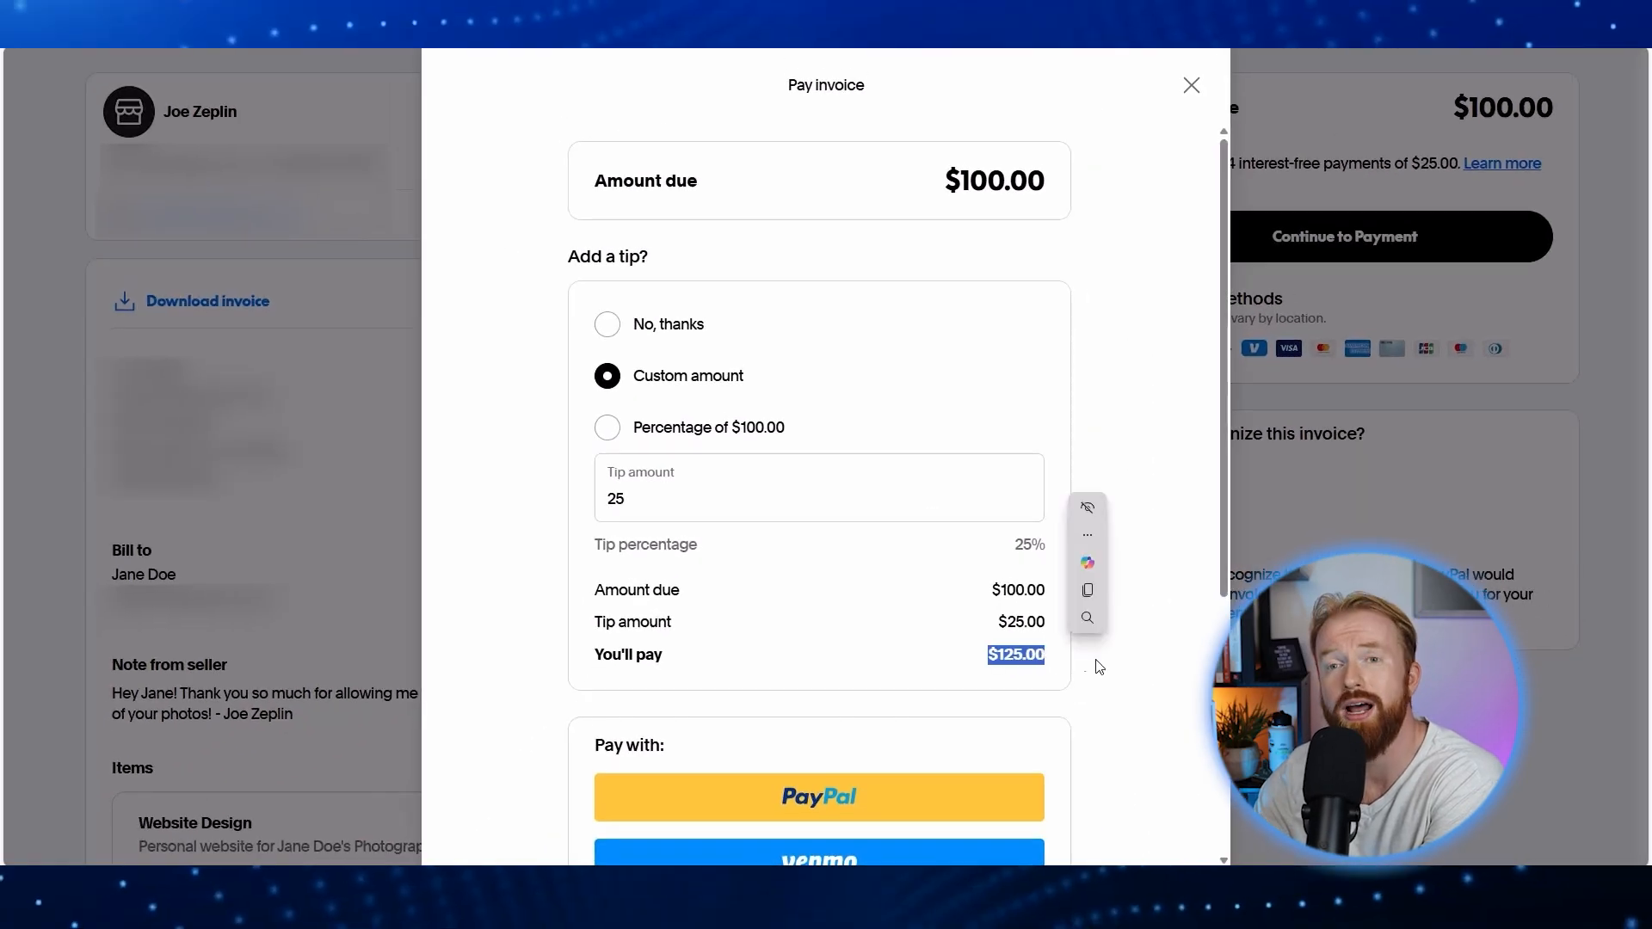
click(1156, 638)
drag(1223, 565, 1244, 845)
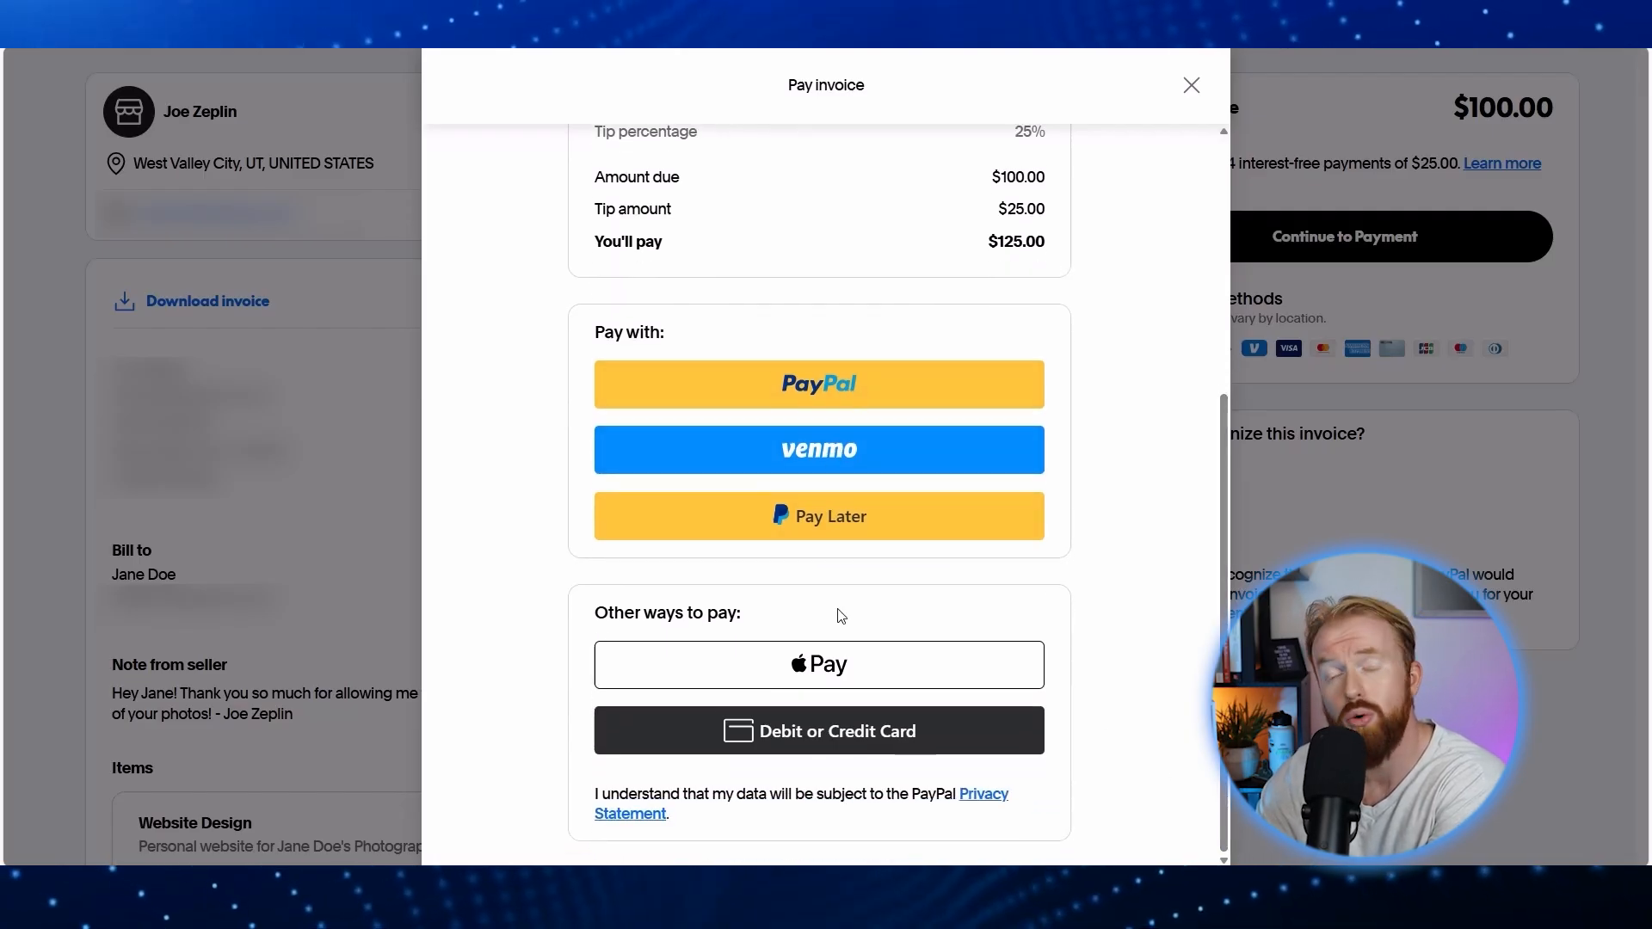
click(832, 741)
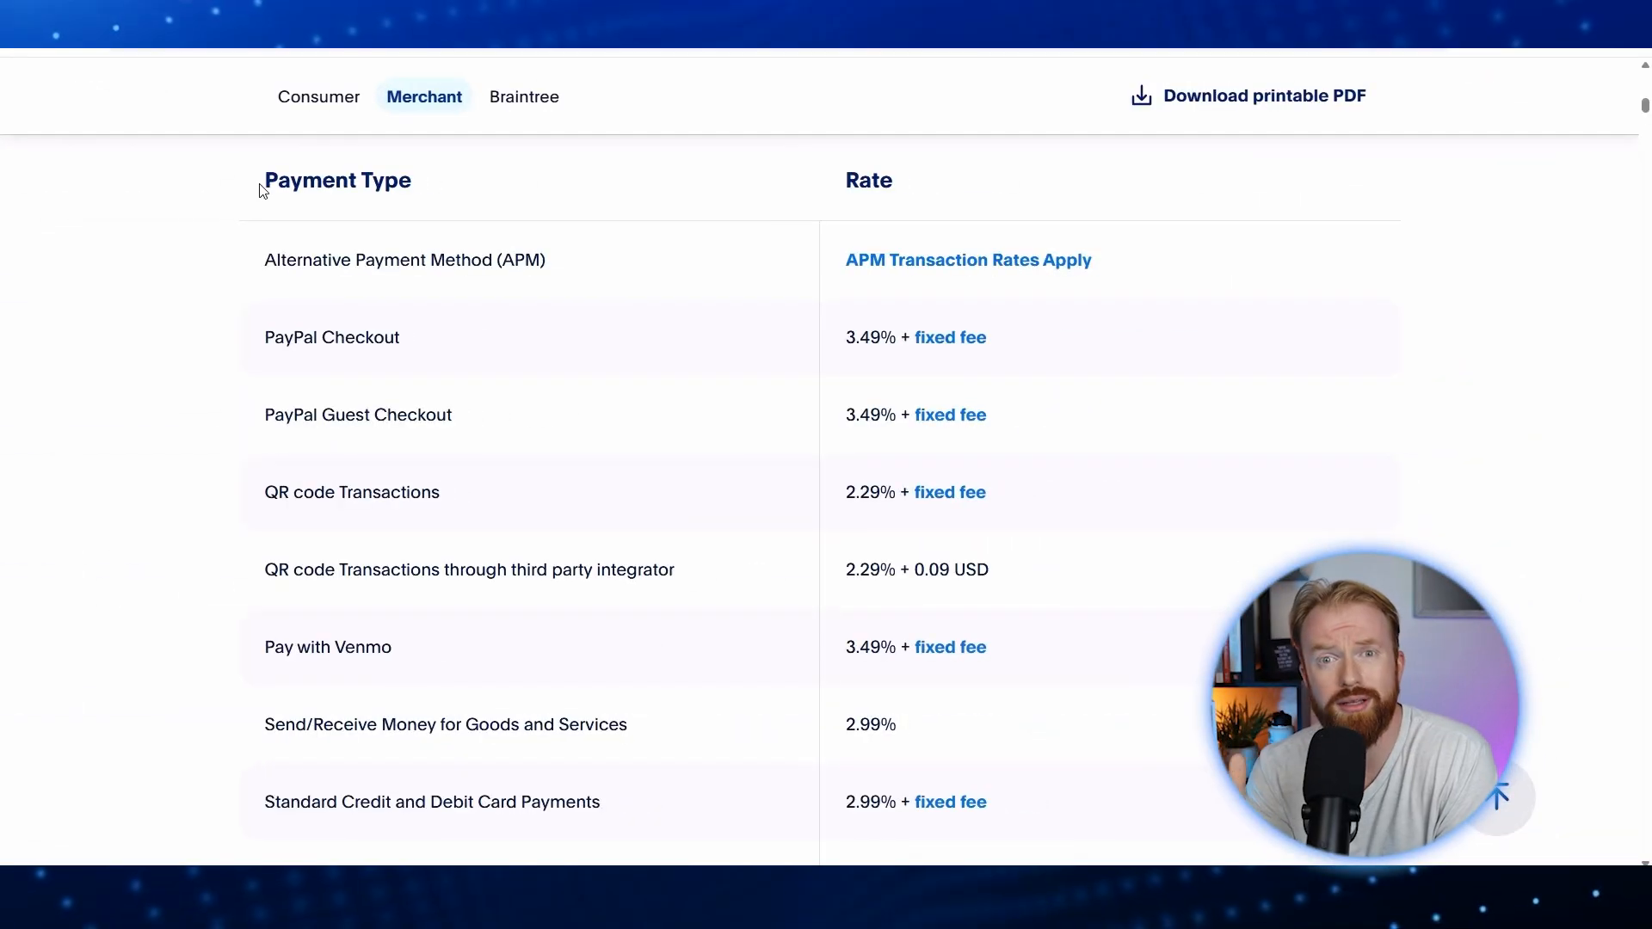
Step: Highlight the Payment Type and Rate column headers of the merchant fees table
drag(266, 181, 413, 182)
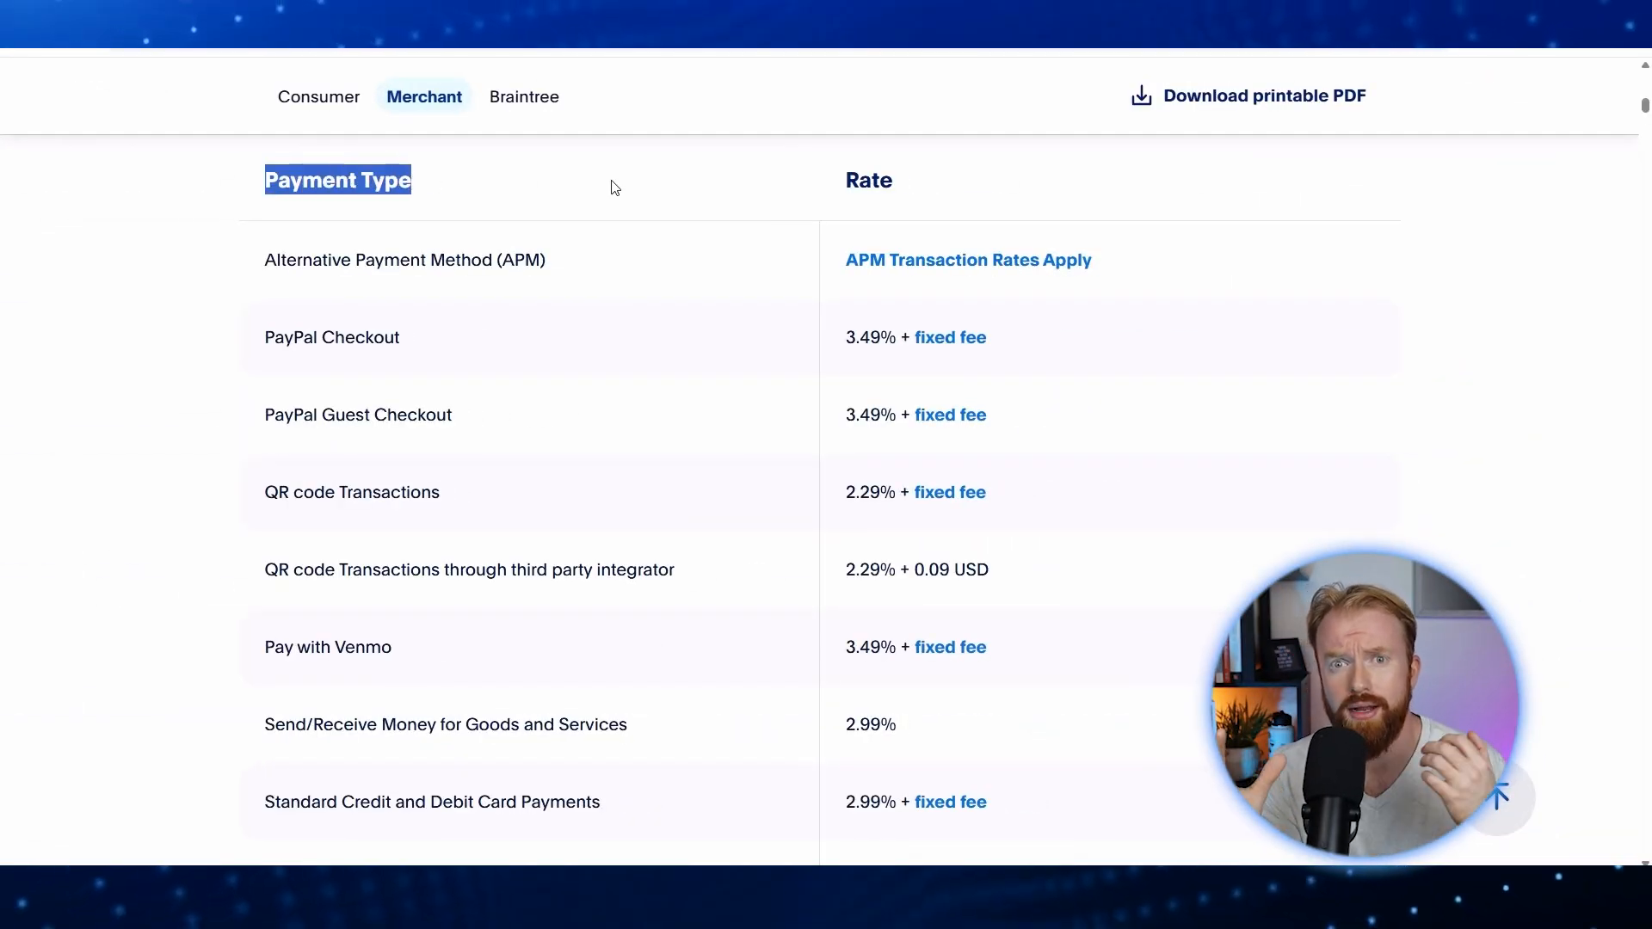
drag(845, 182, 899, 191)
click(904, 187)
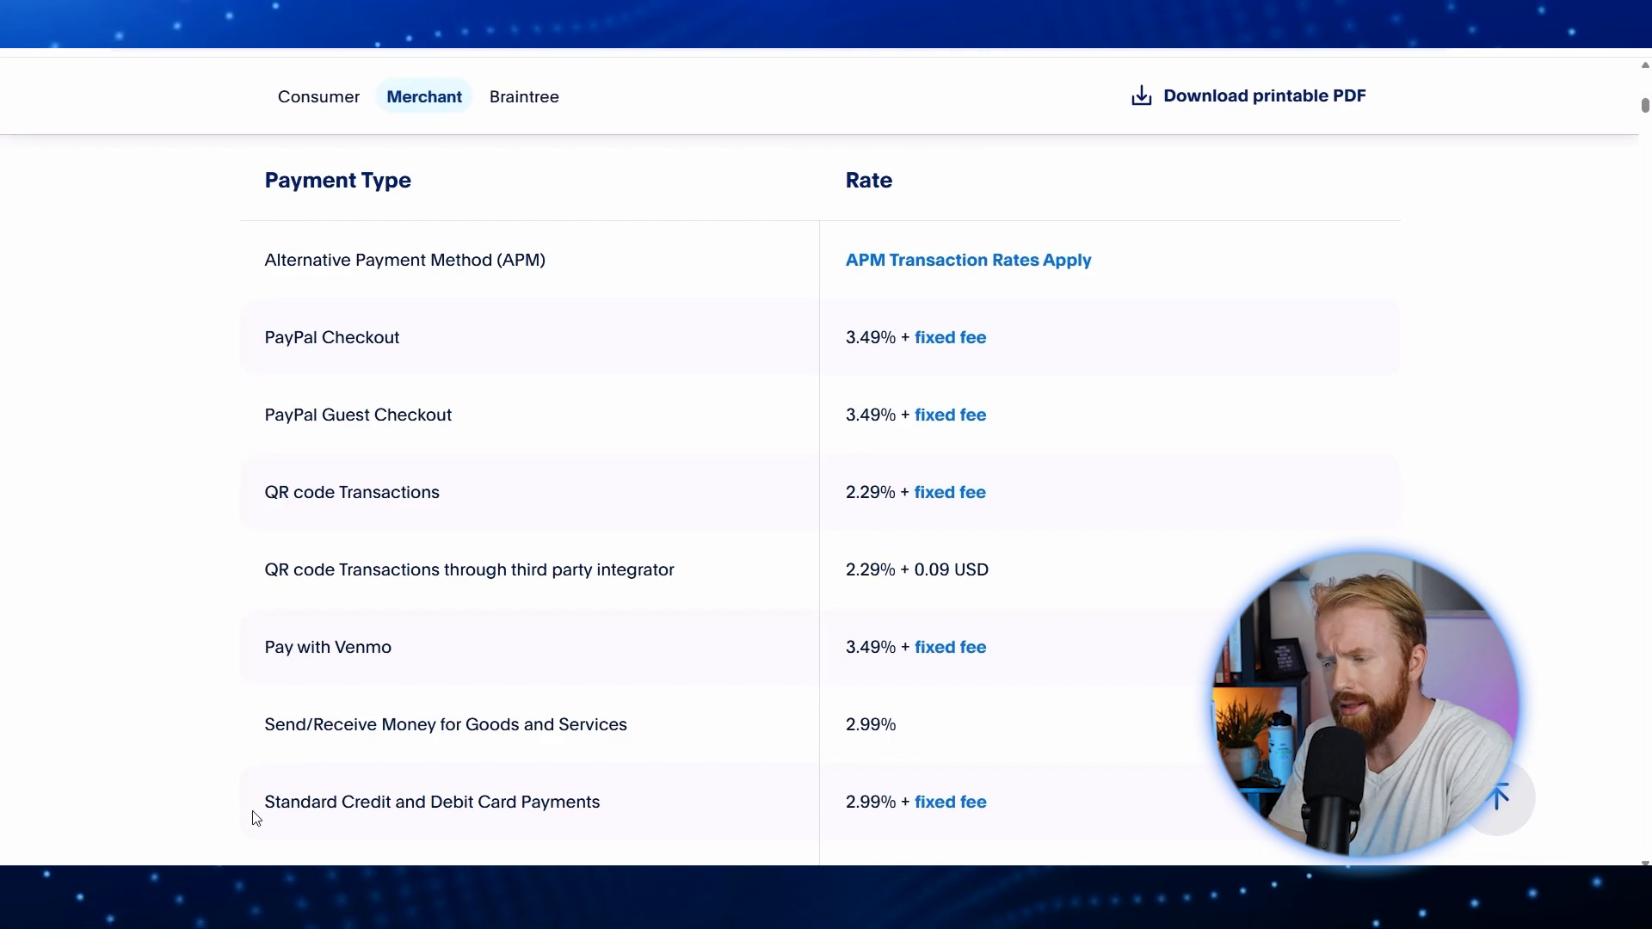
Step: Highlight the Standard Credit and Debit Card Payments row and its 2.99% + fixed fee rate
drag(266, 810, 339, 812)
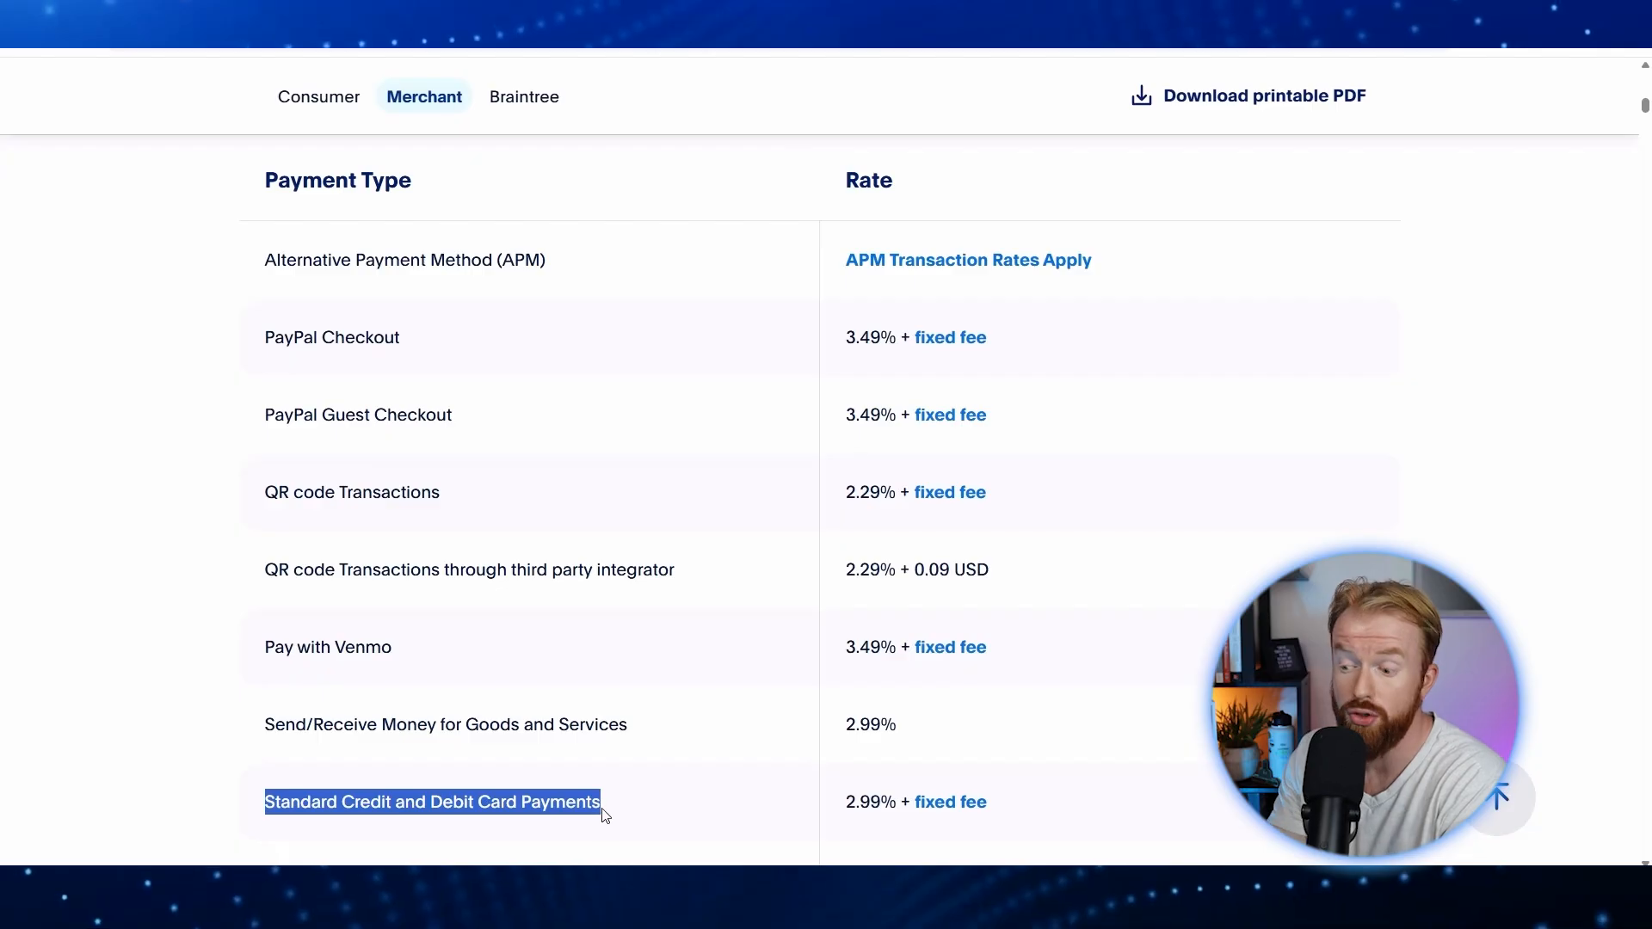
click(851, 808)
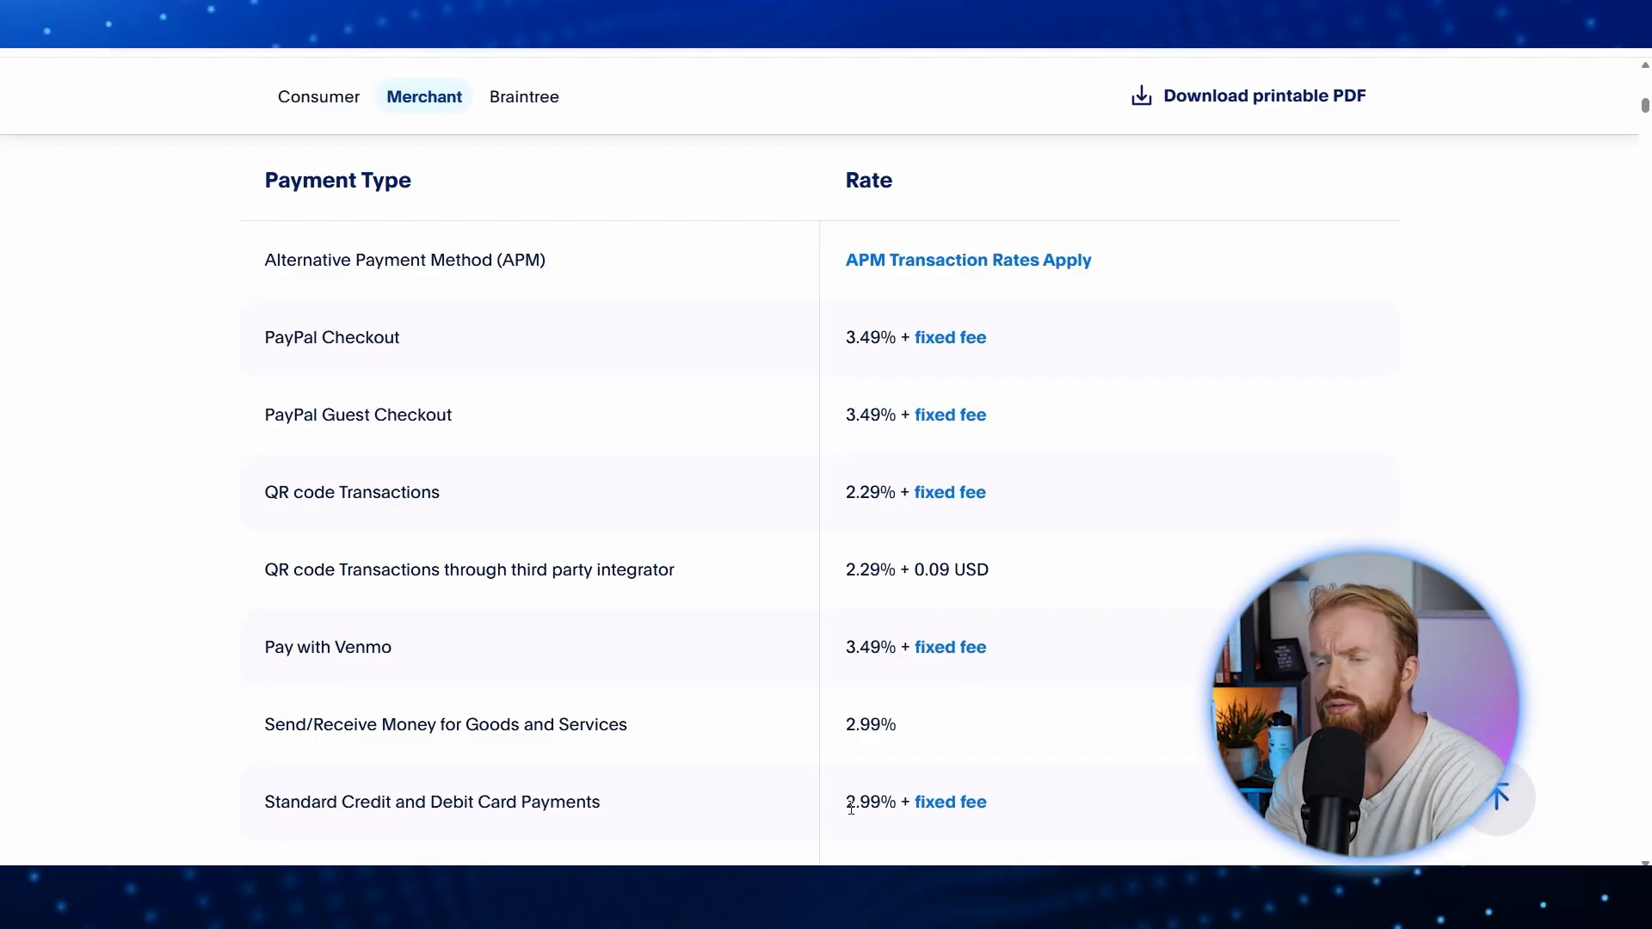
drag(916, 809, 990, 822)
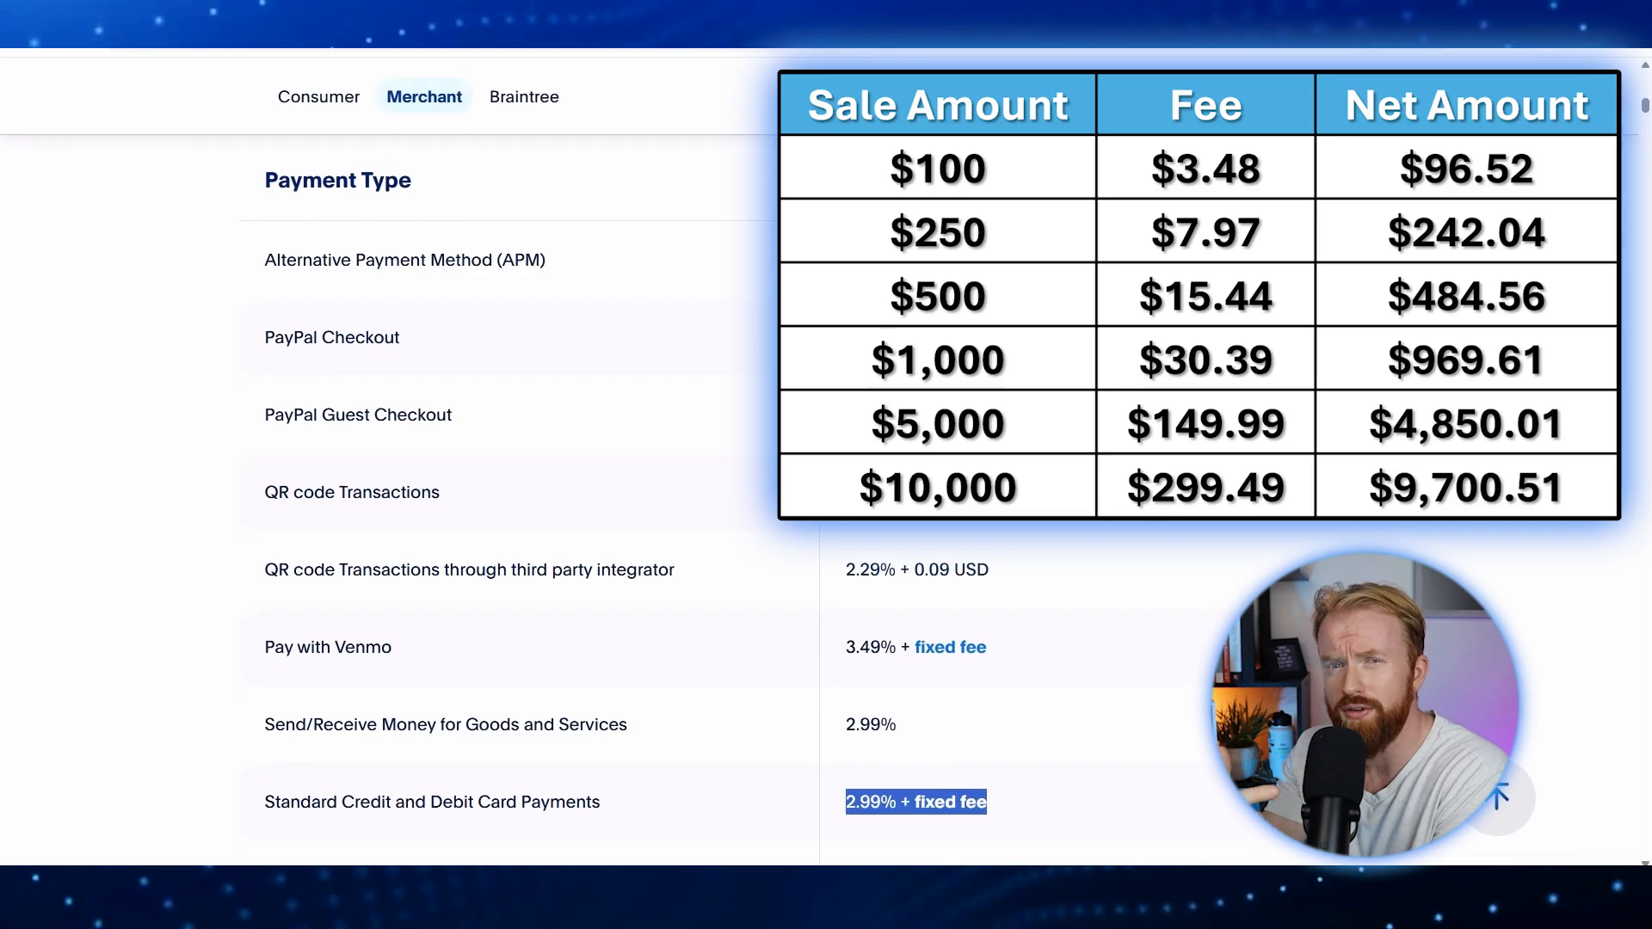
click(1273, 731)
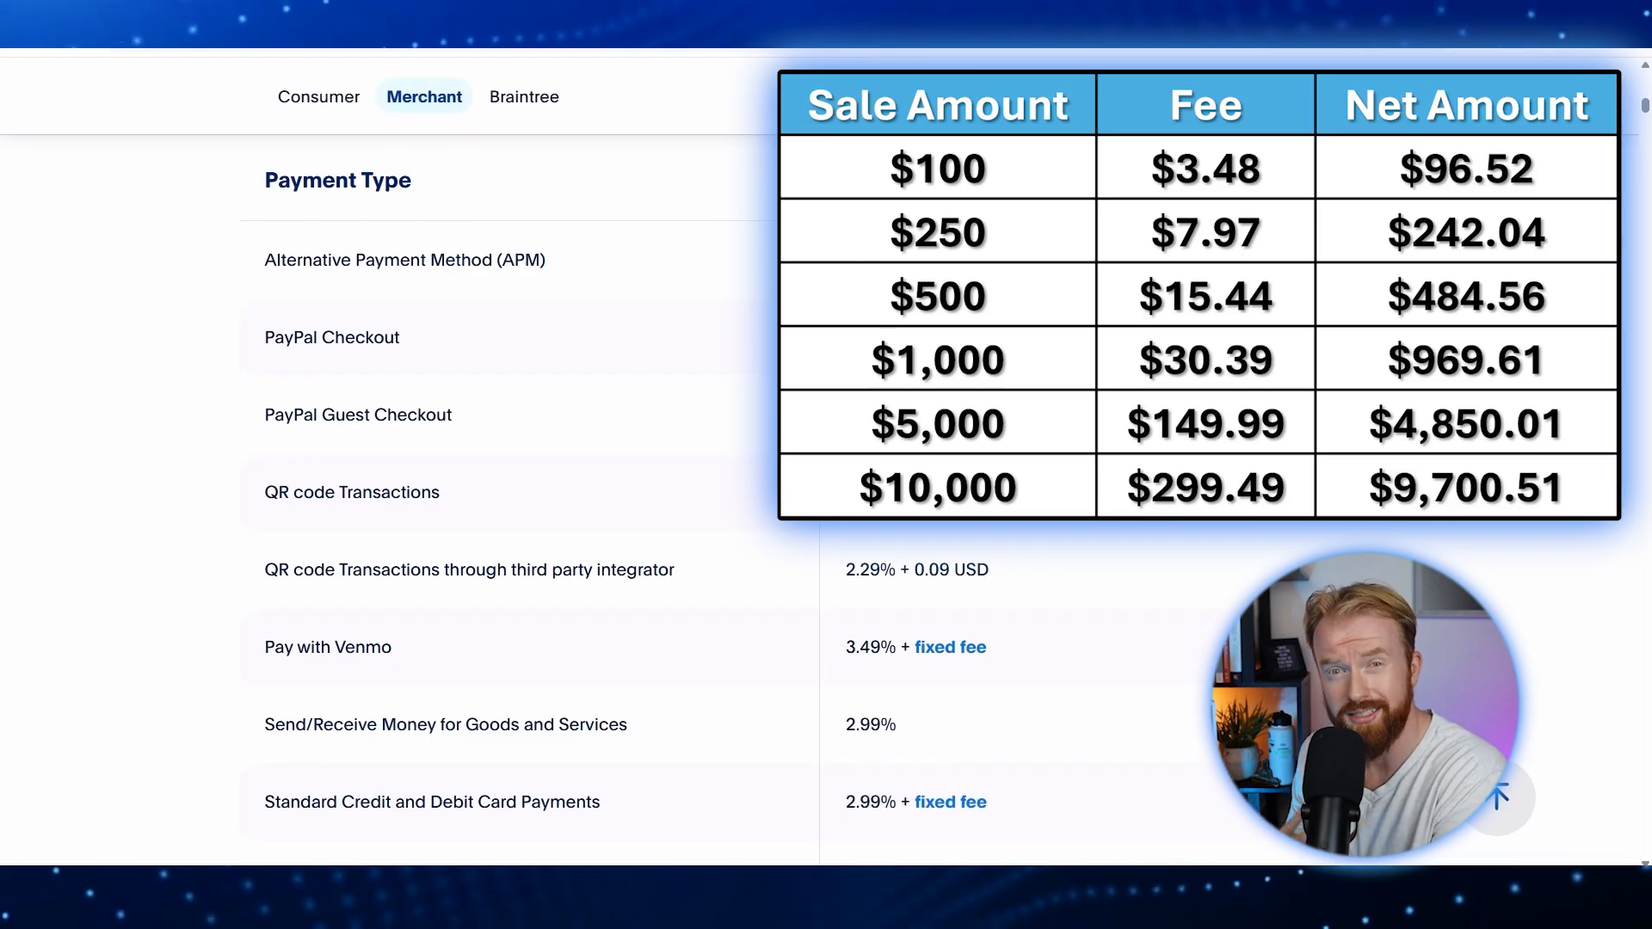